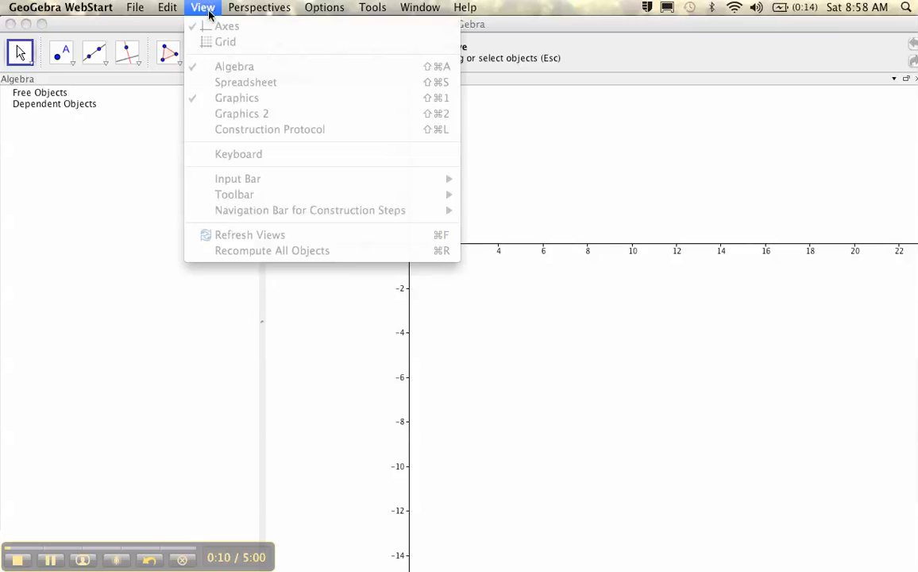
# Narrow the Algebra view and hide the coordinate axes in the Graphics view
pyautogui.click(213, 27)
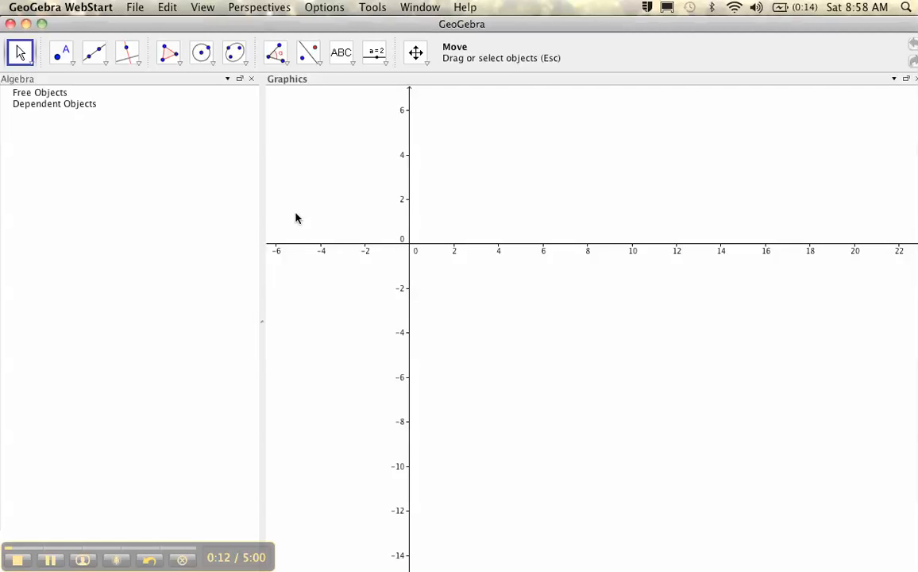
pyautogui.moveTo(263, 219); pyautogui.dragTo(223, 219)
pyautogui.click(204, 8)
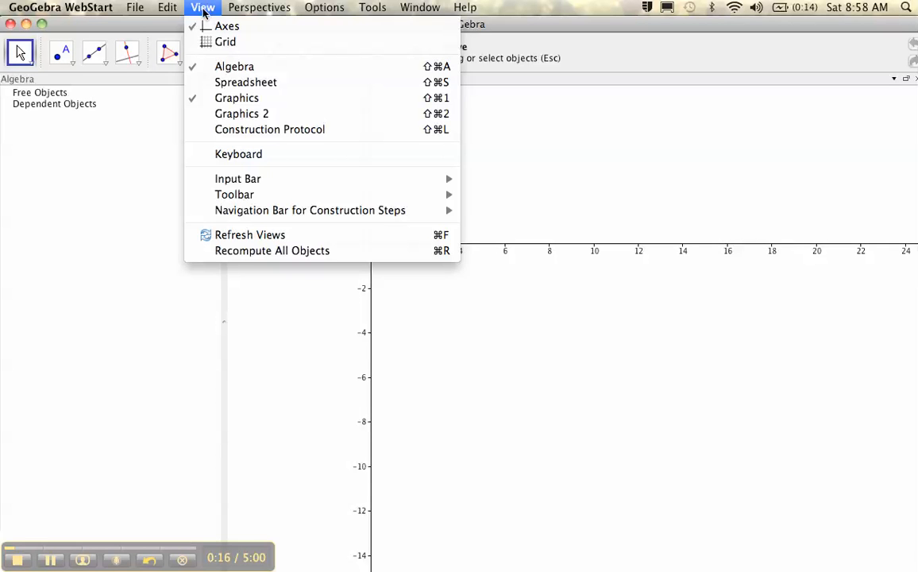
pyautogui.click(208, 27)
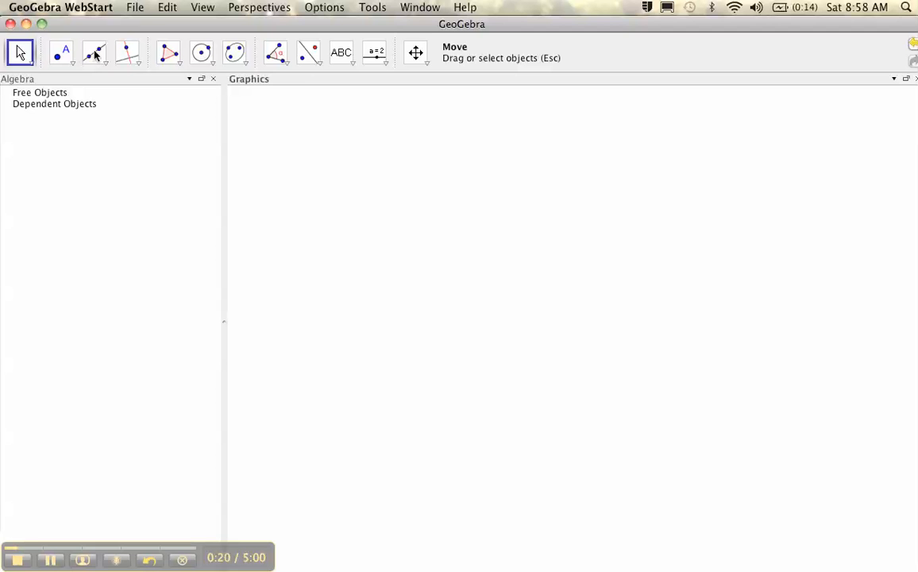
# Draw a nearly horizontal segment about 10.08 units long between two new points, starting at its right endpoint
pyautogui.click(107, 69)
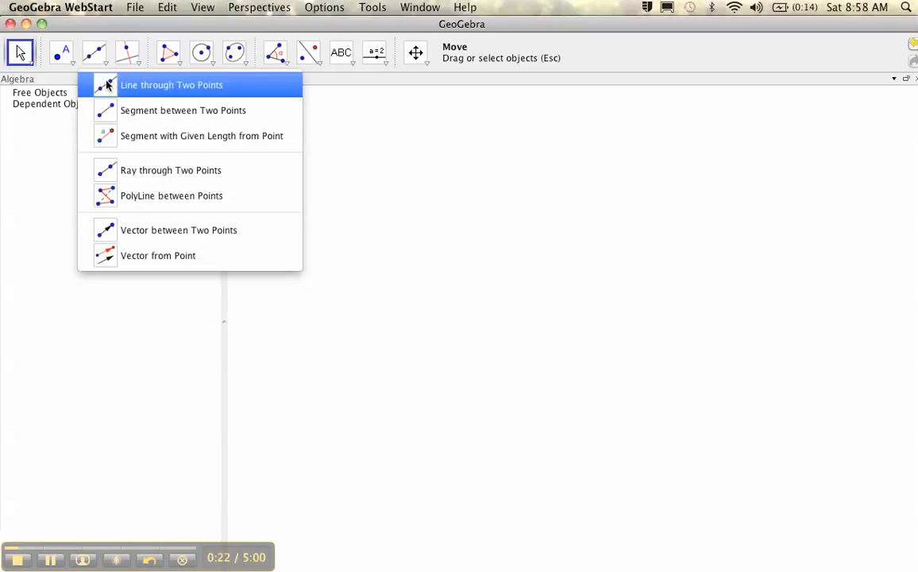
pyautogui.click(108, 111)
pyautogui.moveTo(539, 295); pyautogui.dragTo(612, 314)
pyautogui.click(391, 294)
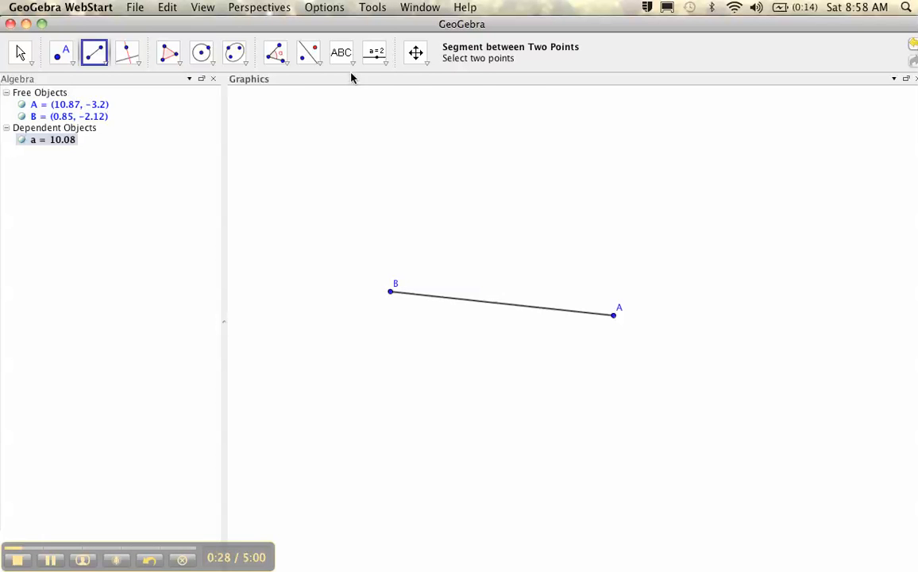
# Set the labeling option to No New Objects
pyautogui.click(306, 8)
pyautogui.moveTo(350, 86)
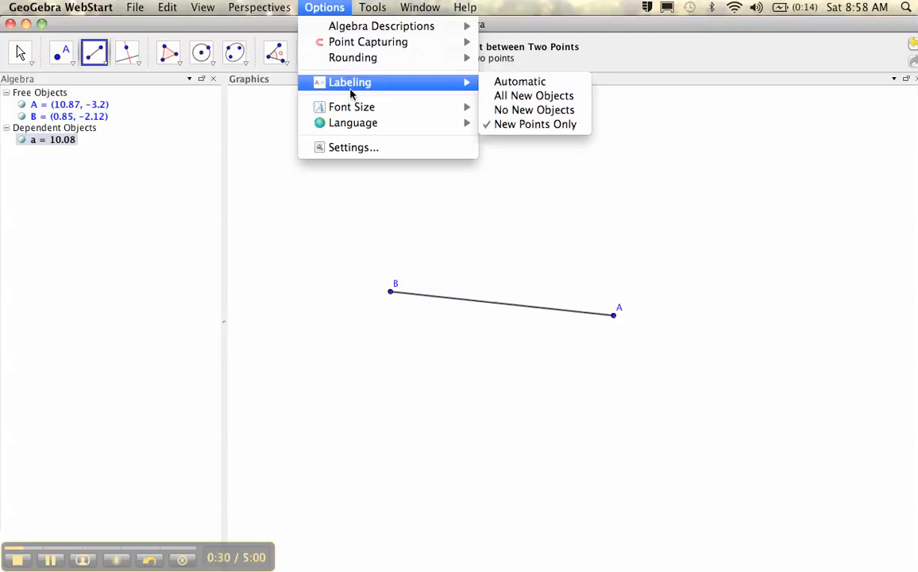
pyautogui.click(508, 113)
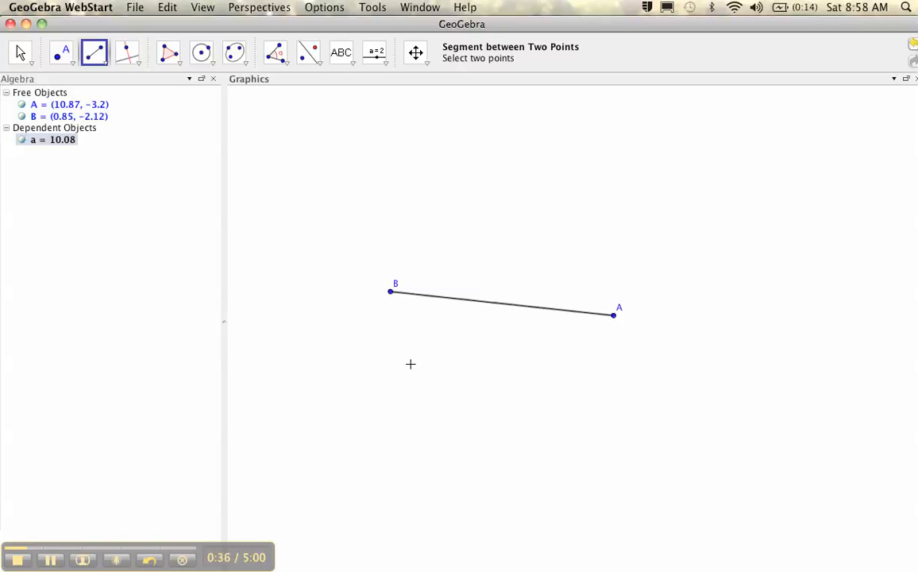
# Construct a line through point B perpendicular to segment AB
pyautogui.click(137, 64)
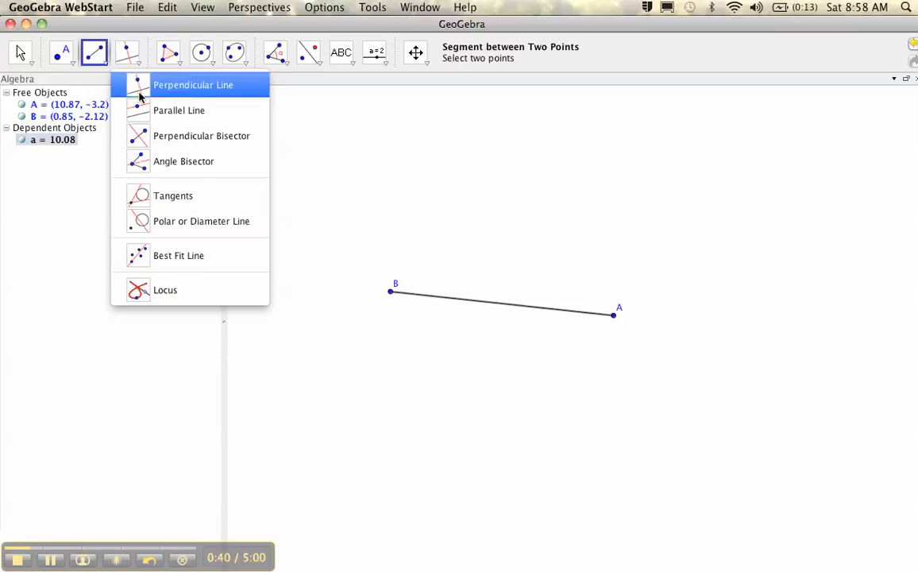
pyautogui.click(140, 89)
pyautogui.click(390, 292)
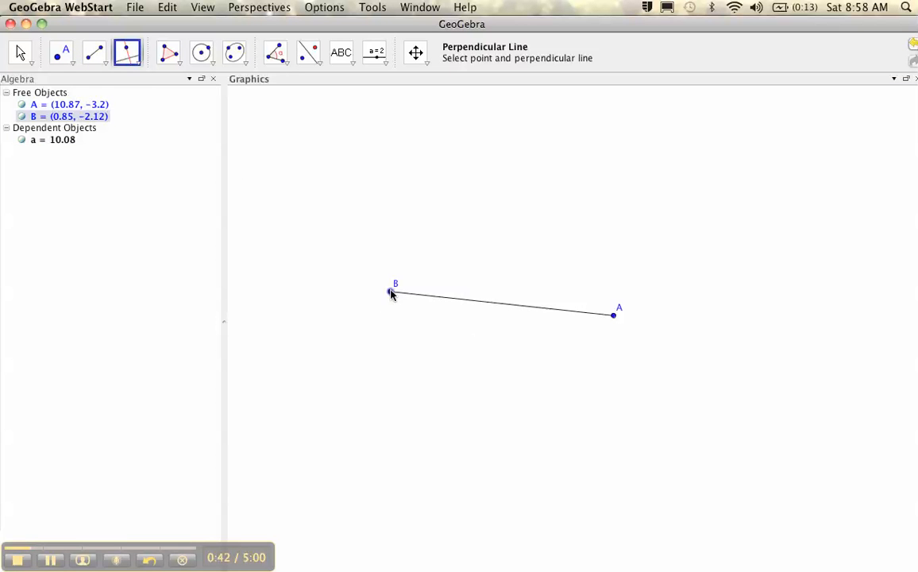
pyautogui.click(503, 307)
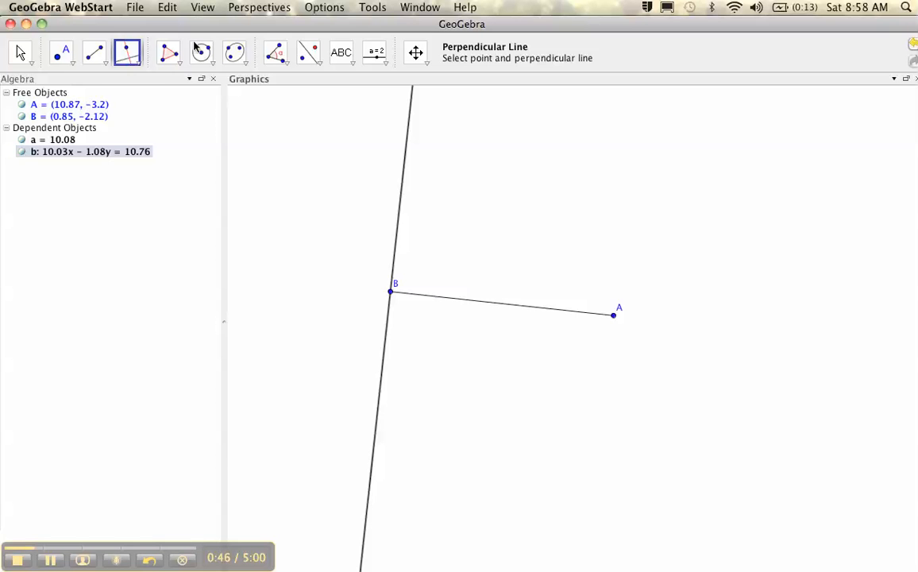
# Place a point on the perpendicular line about 5.07 units above B and join it to A and B with segments
pyautogui.click(57, 56)
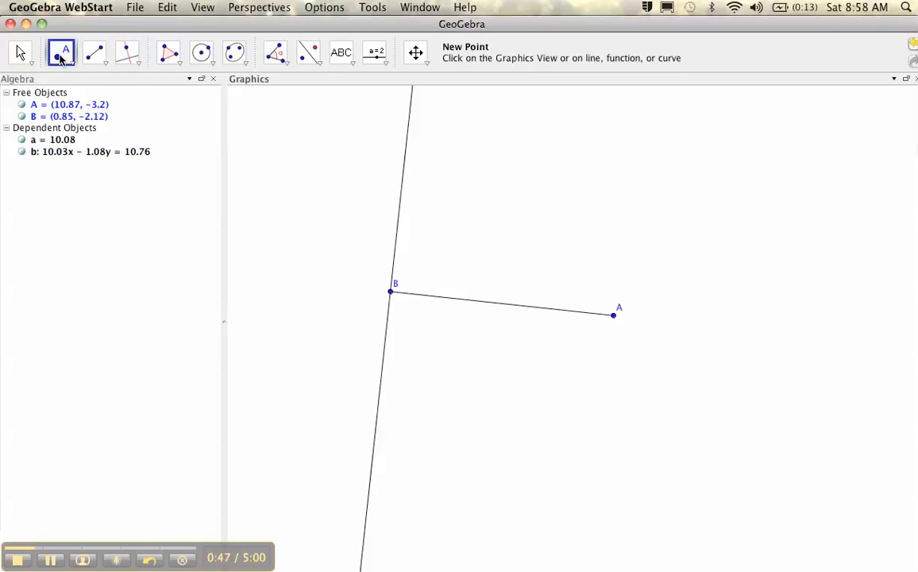
pyautogui.click(401, 179)
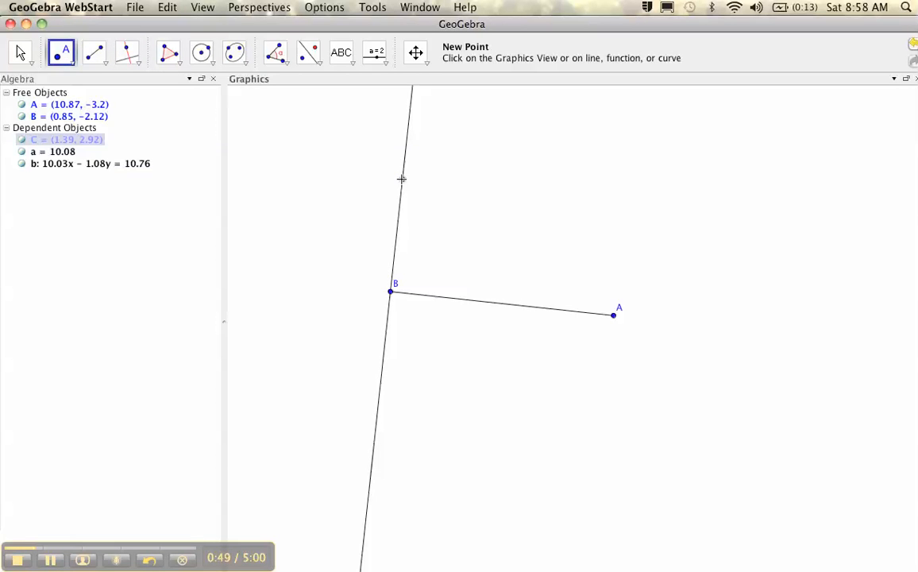
pyautogui.click(91, 53)
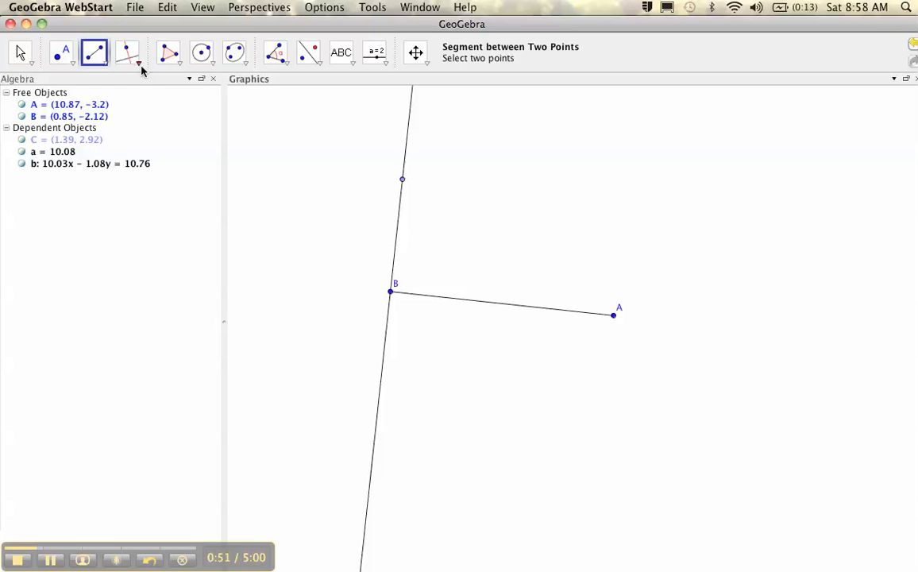
pyautogui.click(402, 179)
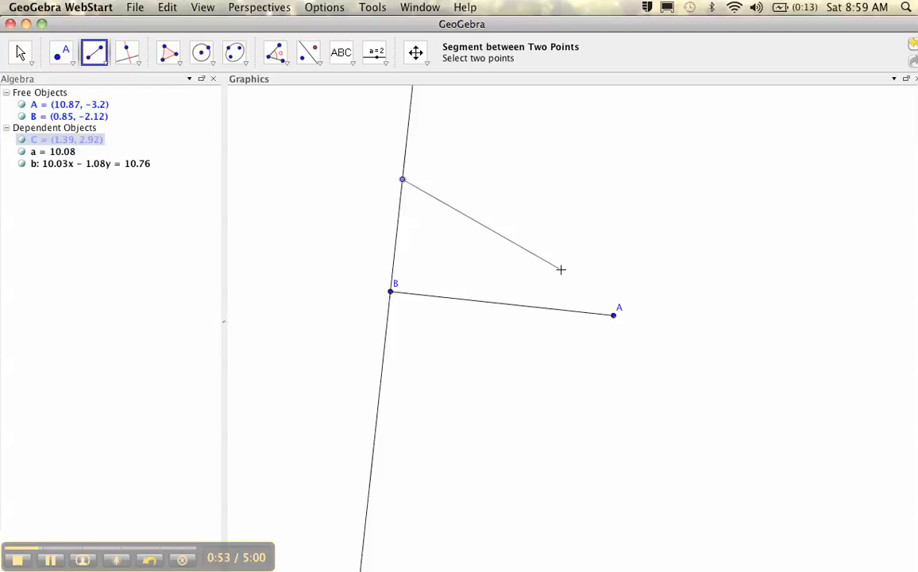
pyautogui.click(614, 316)
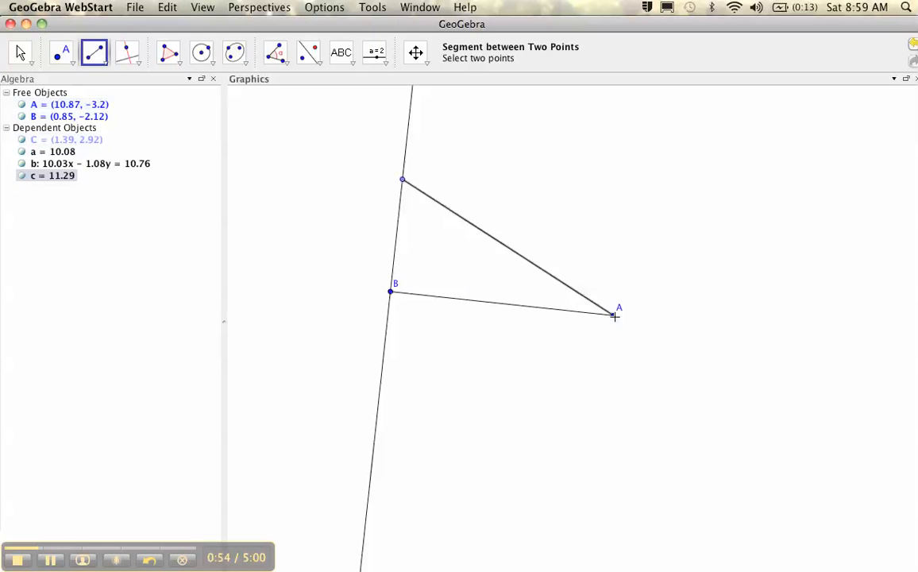
pyautogui.click(403, 180)
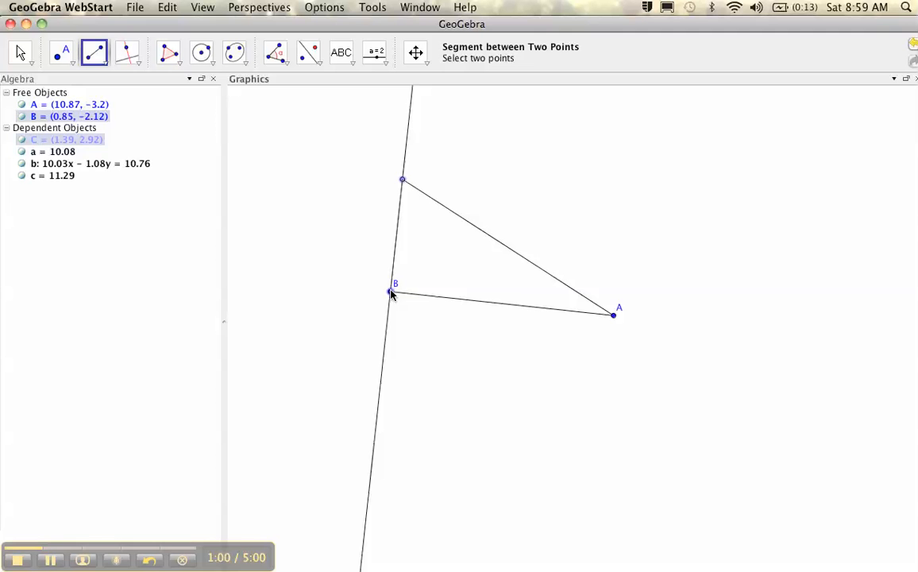
pyautogui.click(391, 289)
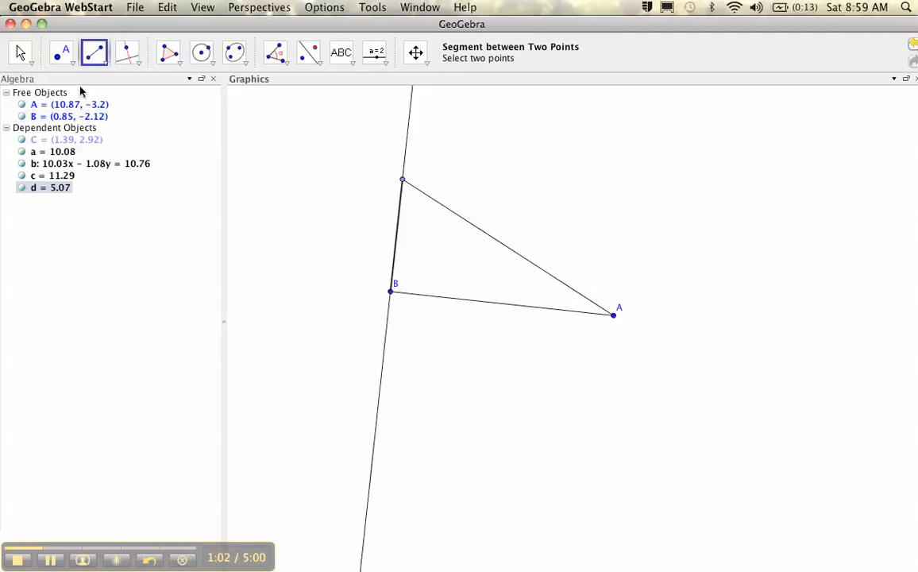
# Hide the perpendicular line through B, leaving the triangle's three segments shown
pyautogui.click(23, 53)
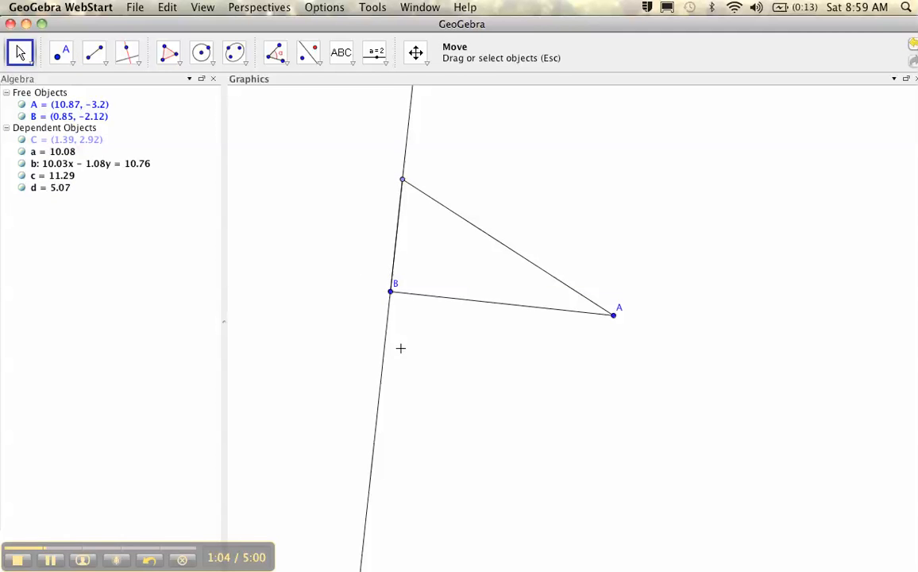
pyautogui.click(382, 361)
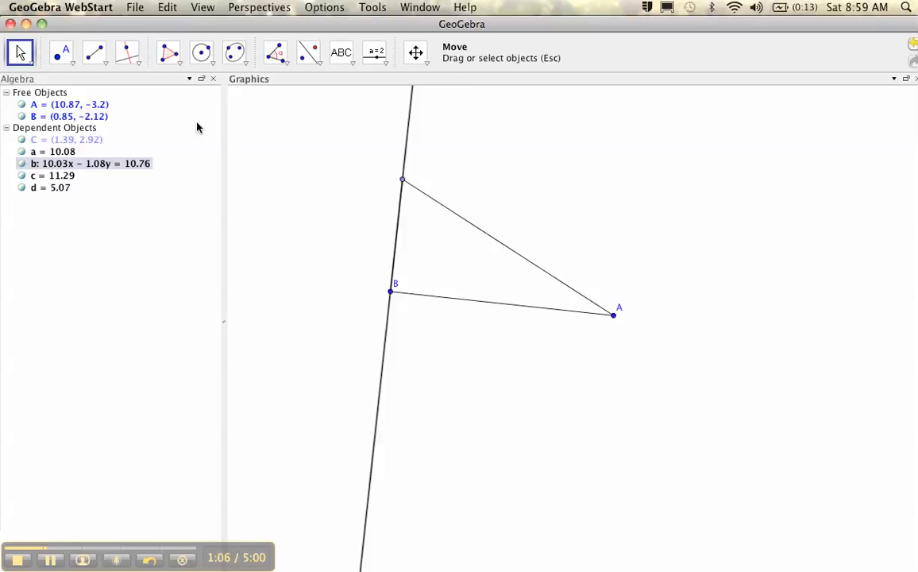
pyautogui.click(203, 8)
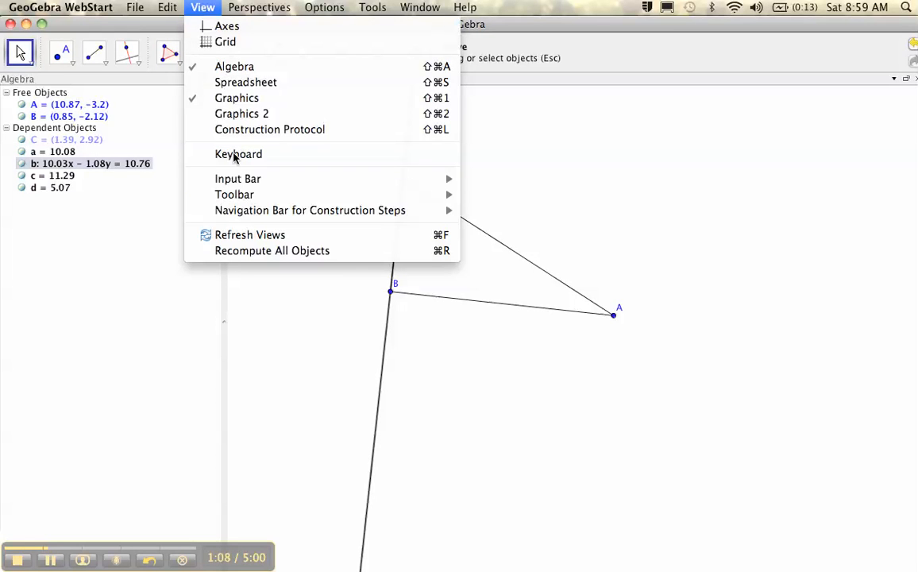
pyautogui.moveTo(168, 8)
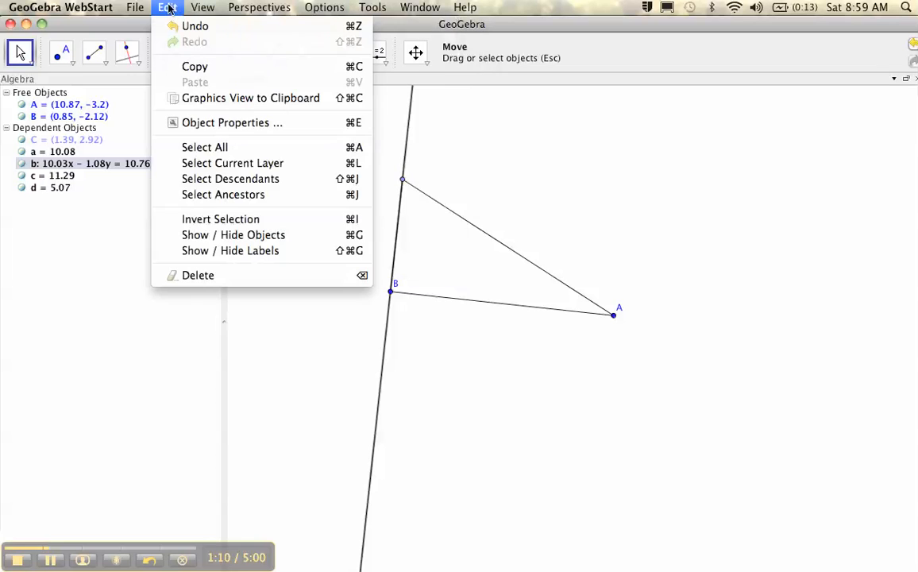
pyautogui.click(204, 237)
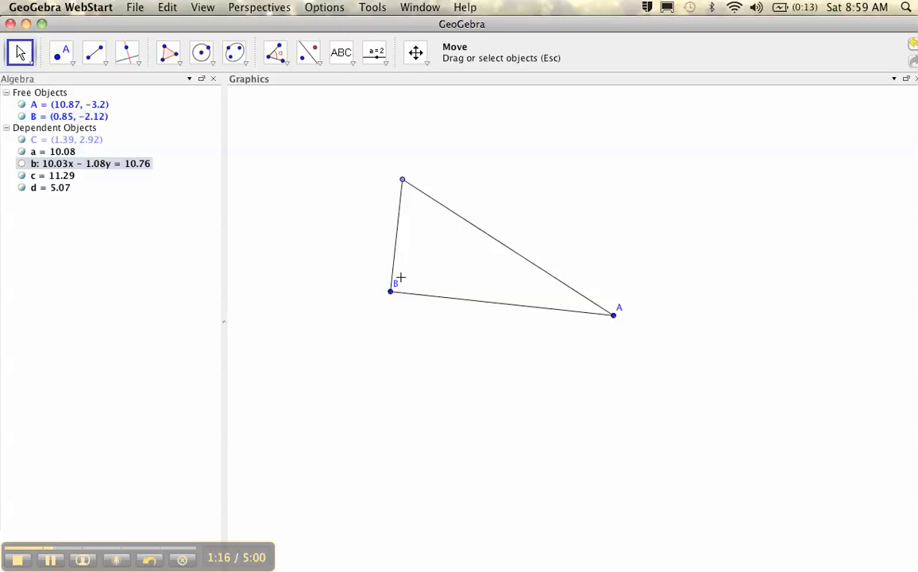
# Move vertex B toward A to about (5.39, -2.96), making the right triangle smaller
pyautogui.press('F3')
pyautogui.press('F3')
pyautogui.moveTo(391, 292); pyautogui.dragTo(491, 309)
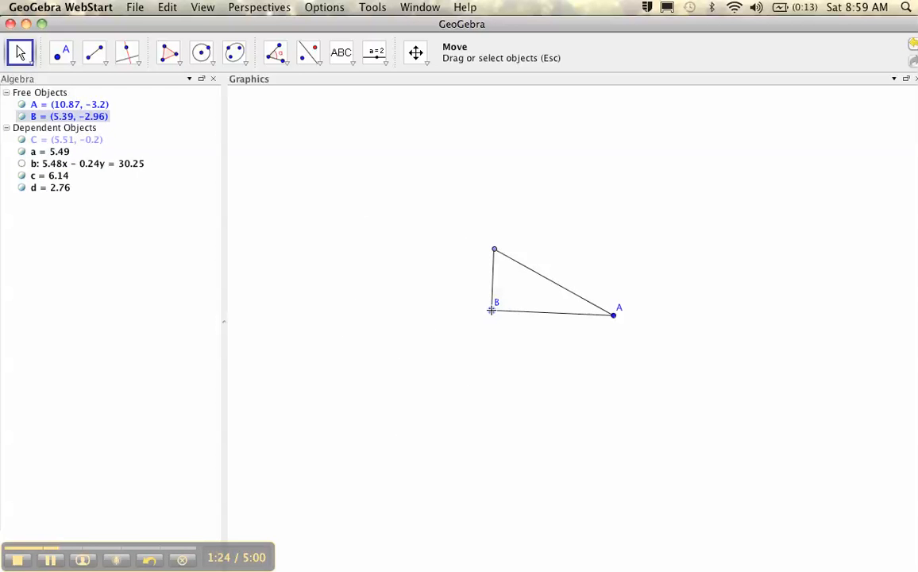
# Draw a horizontal segment about 5.22 units long in the empty area below and left of the triangle
pyautogui.click(82, 51)
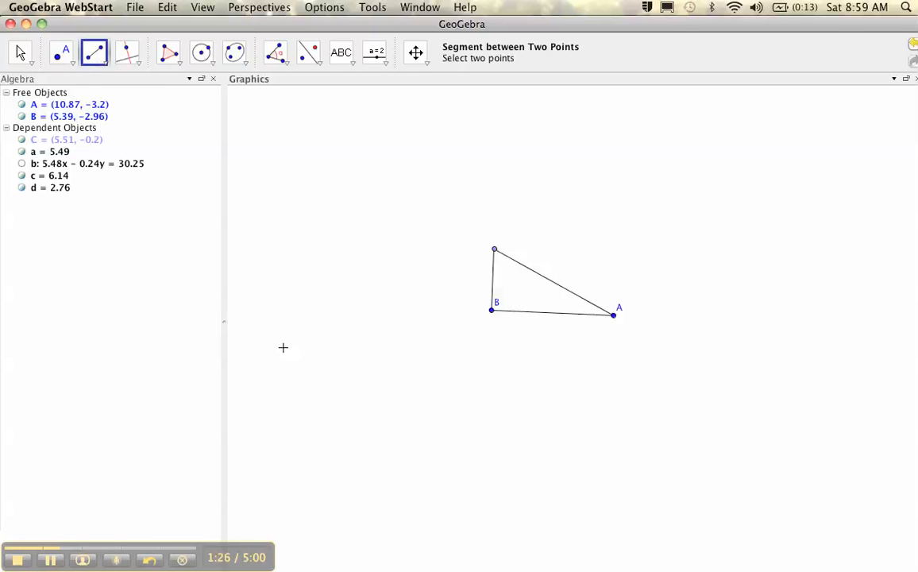
pyautogui.click(339, 423)
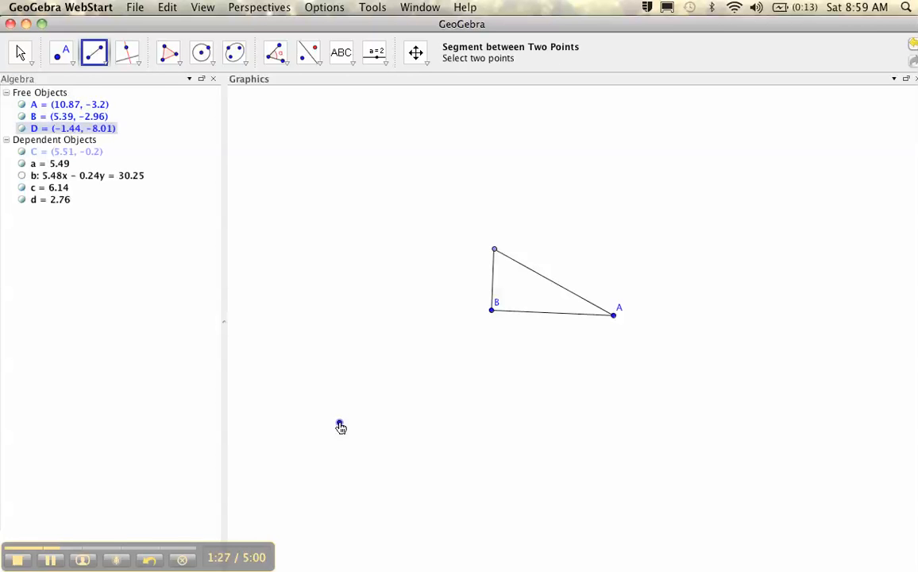
pyautogui.click(455, 423)
pyautogui.click(129, 58)
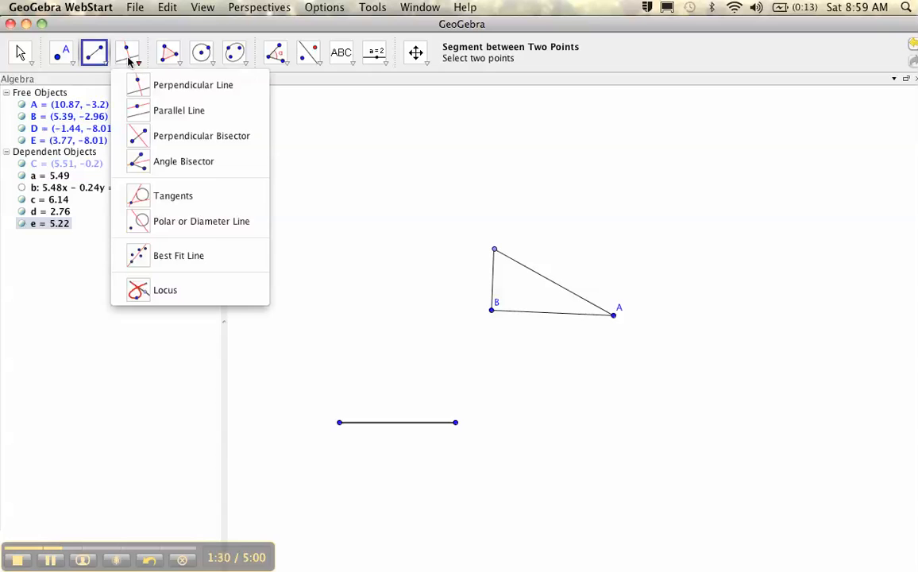
pyautogui.click(339, 424)
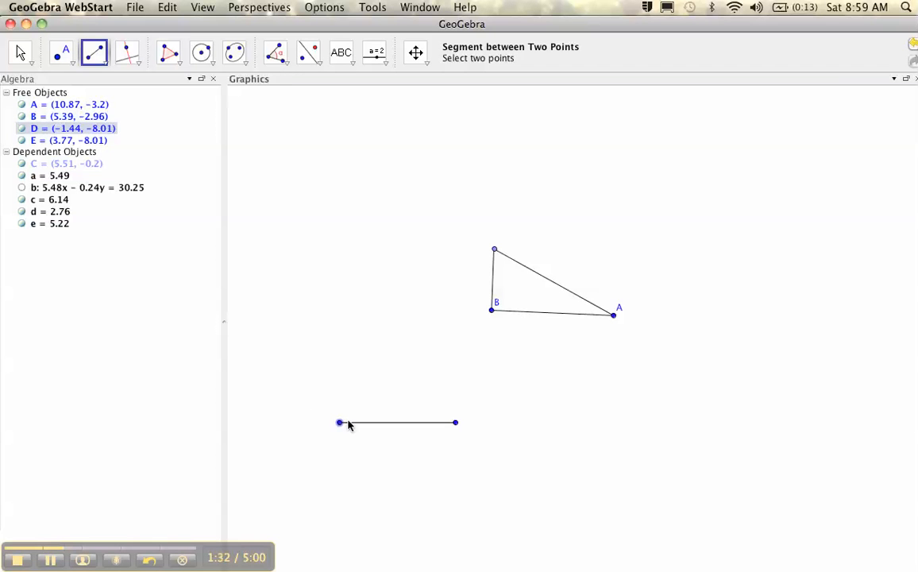
pyautogui.click(358, 422)
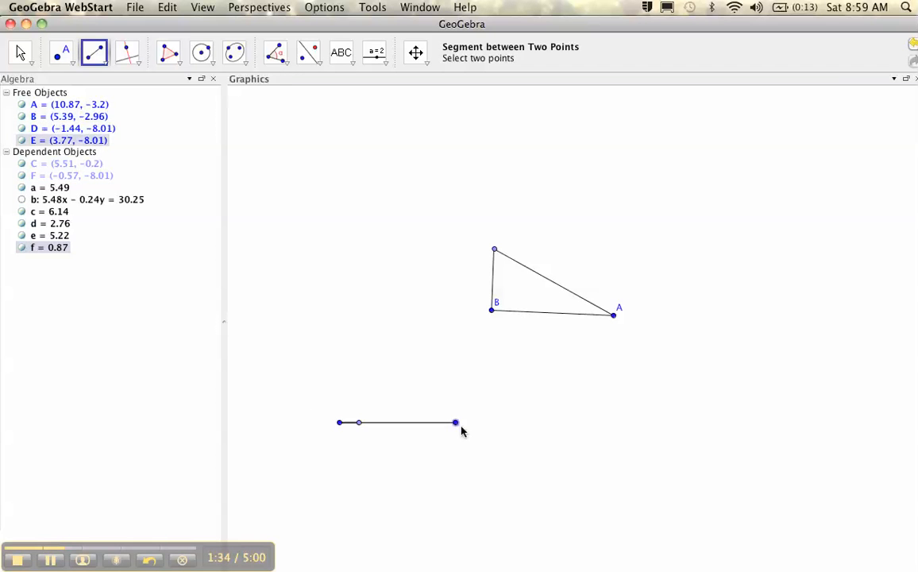
pyautogui.press('Delete')
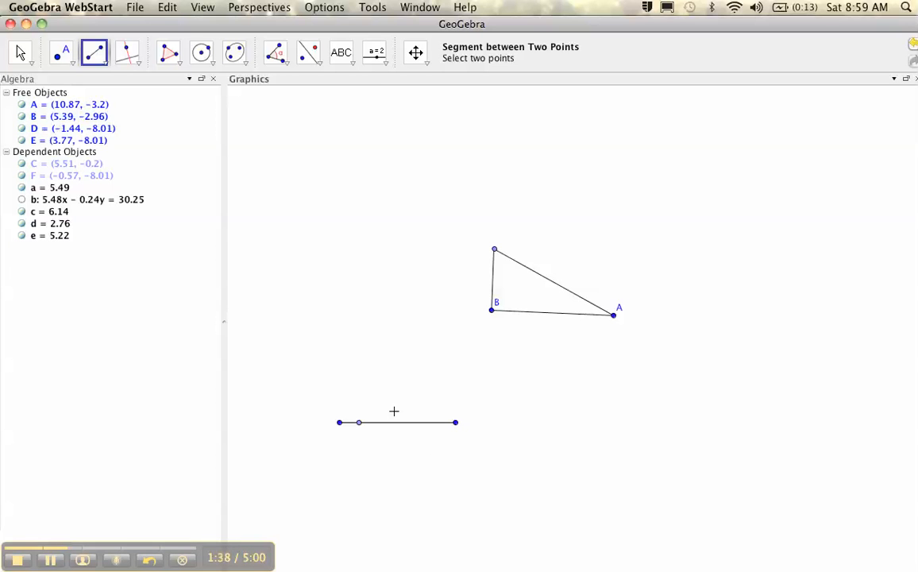
# Construct perpendicular lines to the horizontal segment through its left and right endpoints
pyautogui.click(128, 55)
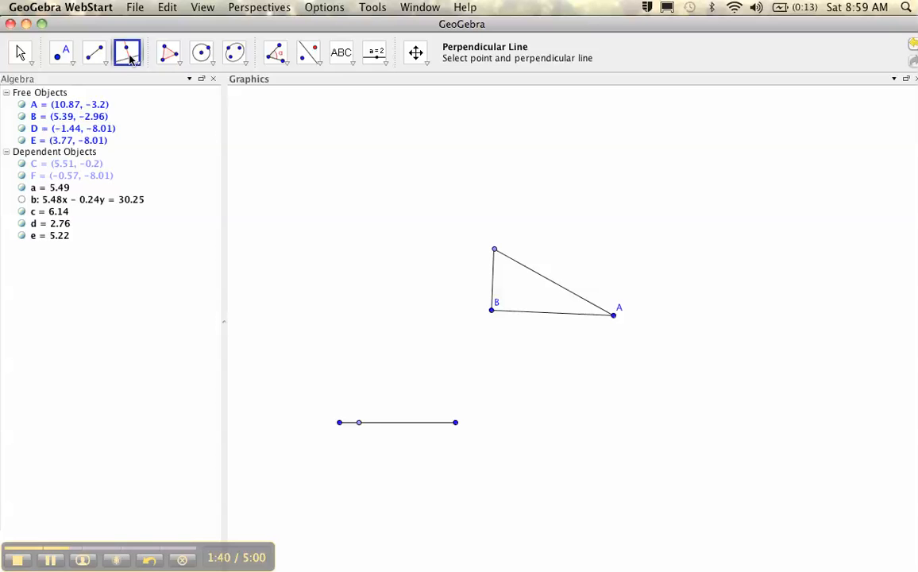
pyautogui.click(340, 422)
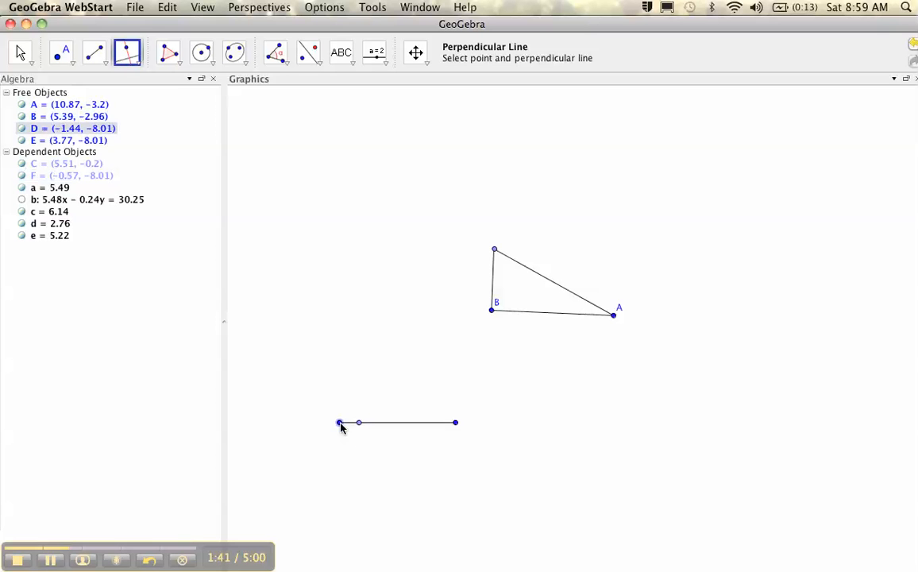
pyautogui.click(386, 422)
pyautogui.click(456, 423)
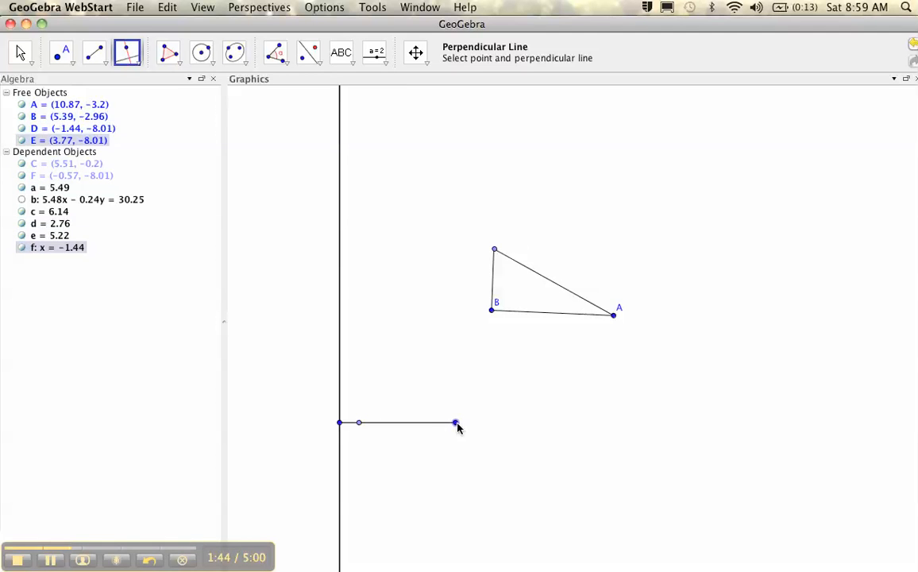
pyautogui.click(427, 422)
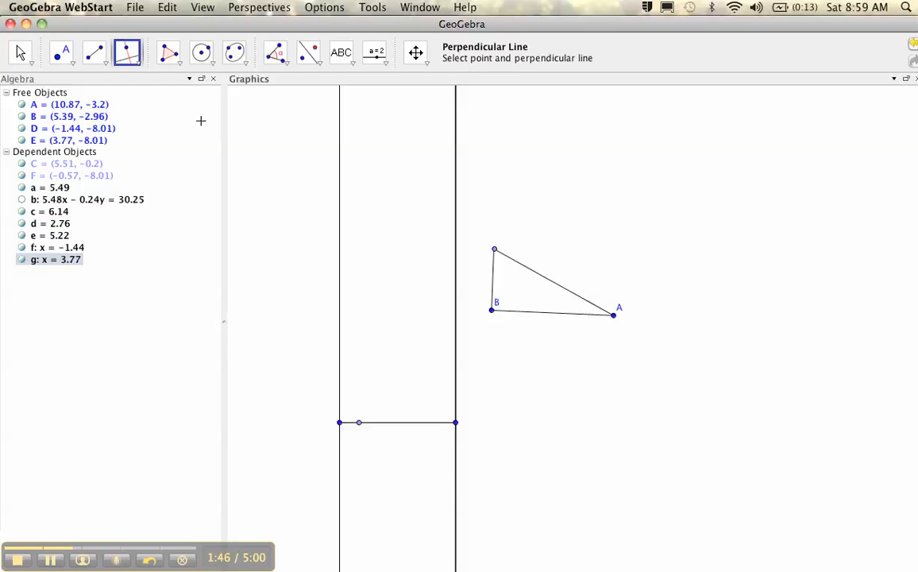
# Draw a circle centred at the segment's left endpoint through its right endpoint, and mark its upper intersection with the left perpendicular
pyautogui.click(201, 53)
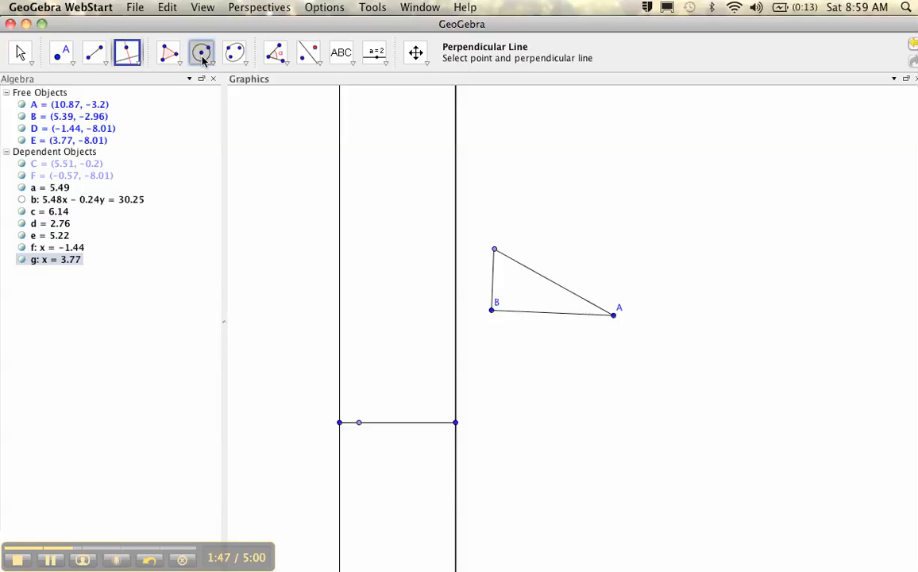
pyautogui.click(339, 423)
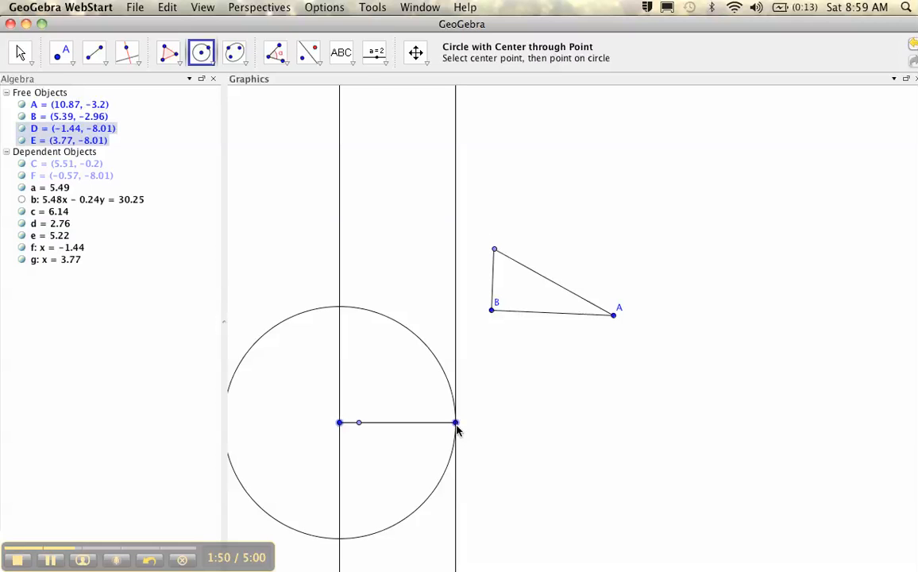
pyautogui.click(455, 423)
pyautogui.click(61, 53)
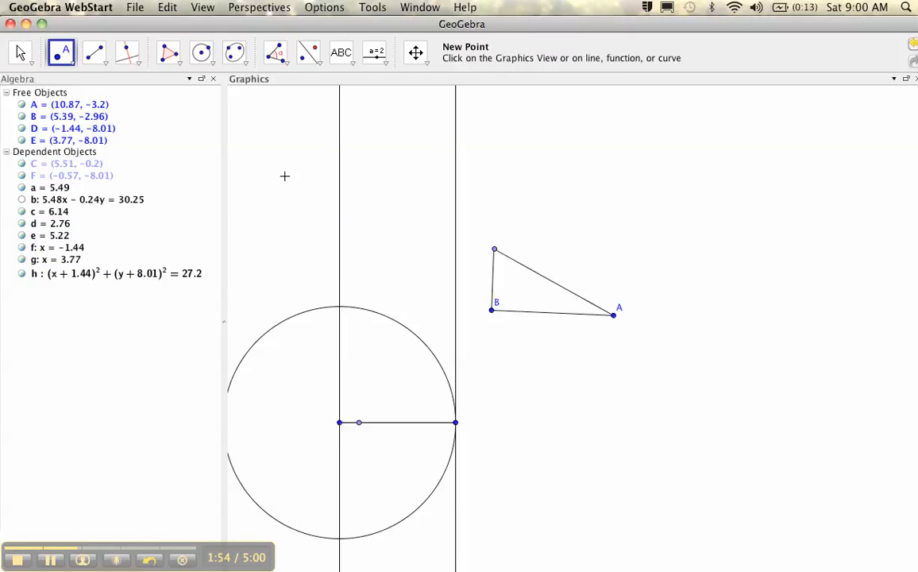
pyautogui.click(340, 307)
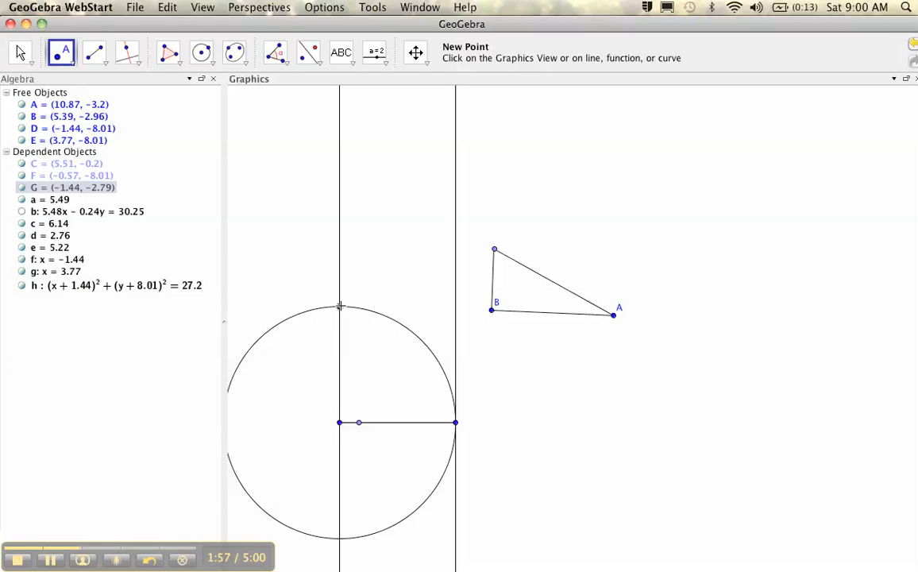
# Construct a line perpendicular to the left vertical line through the circle's upper intersection point
pyautogui.click(127, 53)
pyautogui.click(339, 306)
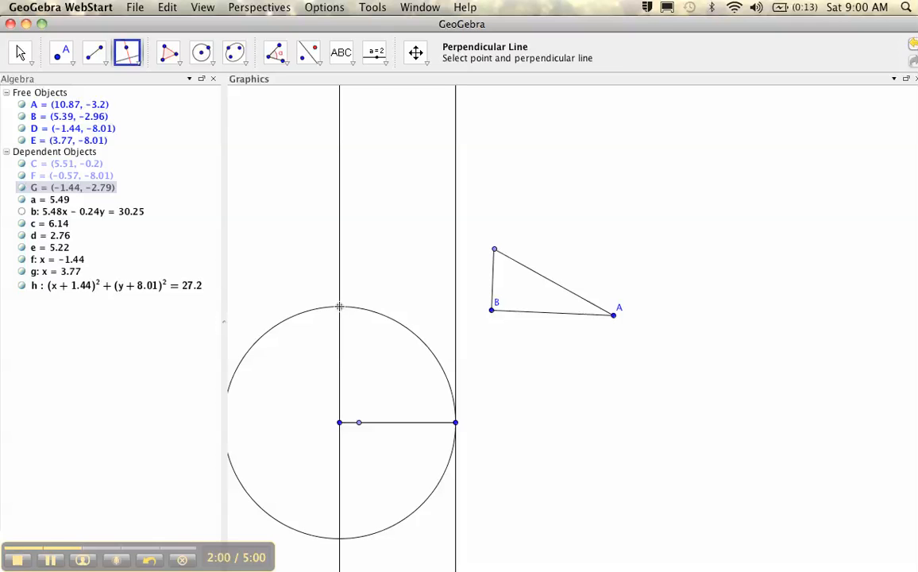
pyautogui.click(339, 334)
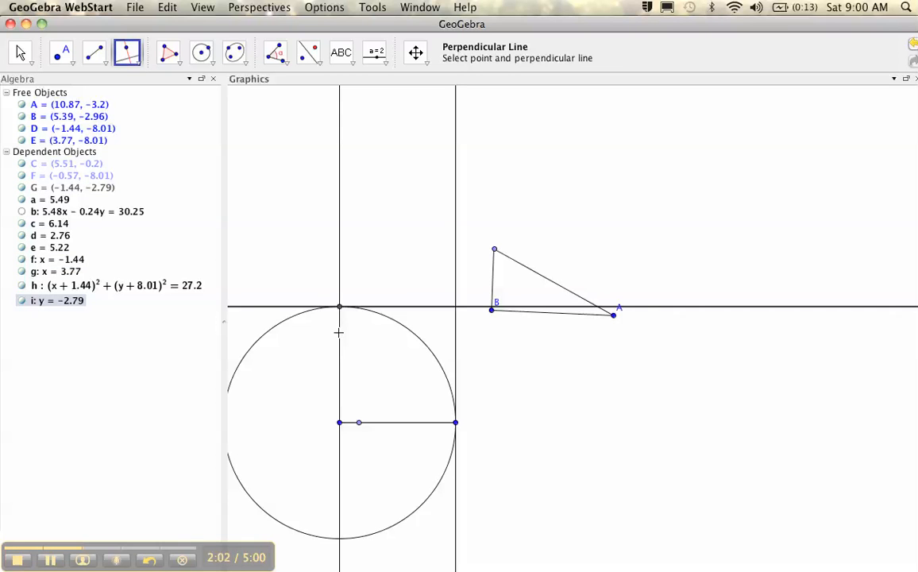
# Mark the intersection of the new horizontal line with the right vertical line as the fourth corner point
pyautogui.click(93, 52)
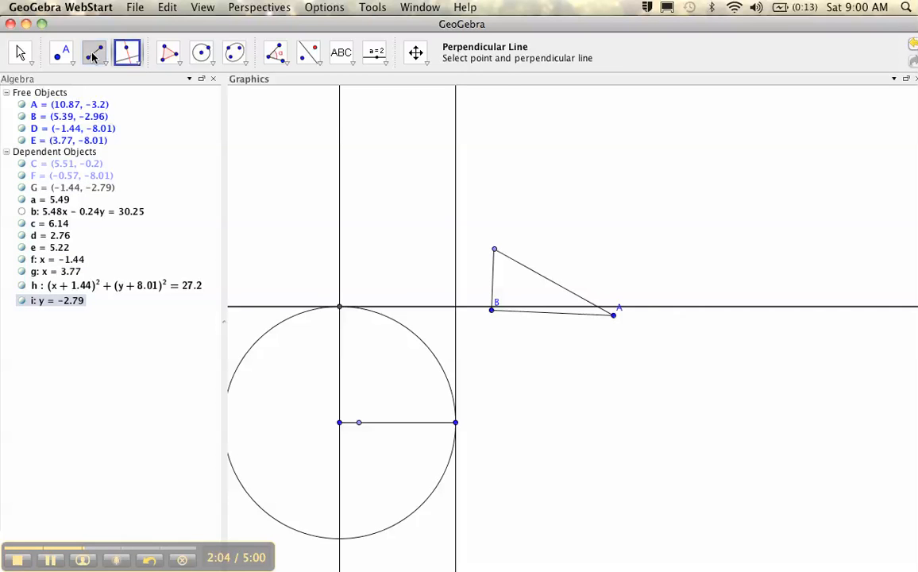
pyautogui.click(339, 307)
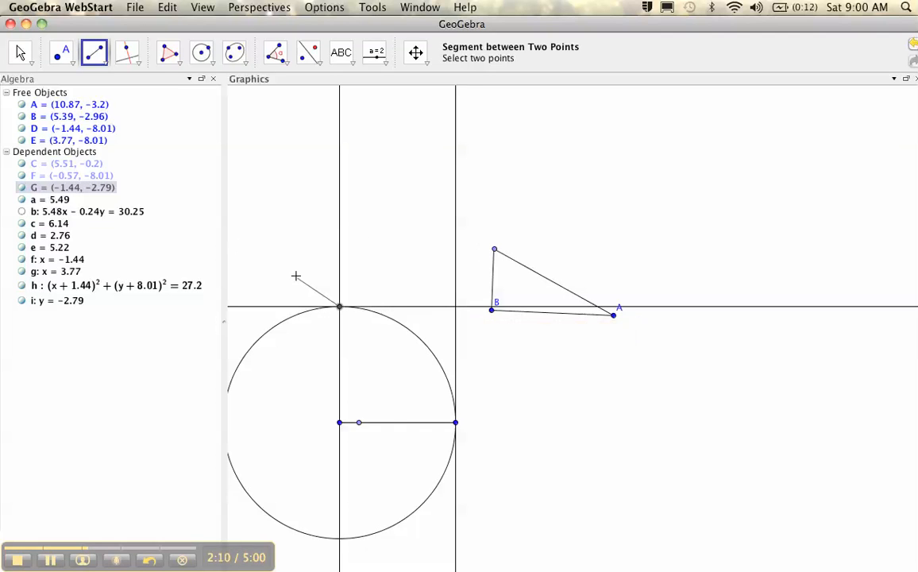
pyautogui.click(61, 52)
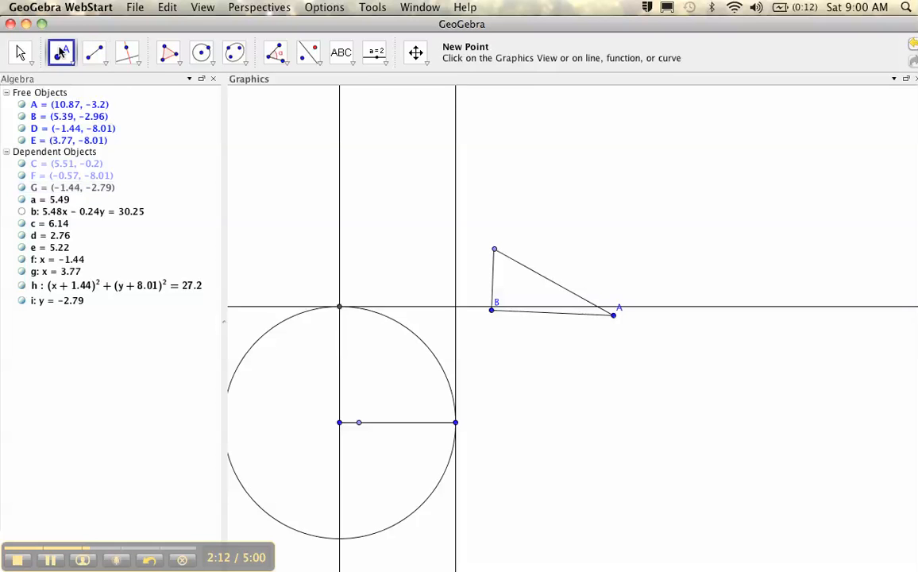
pyautogui.click(455, 306)
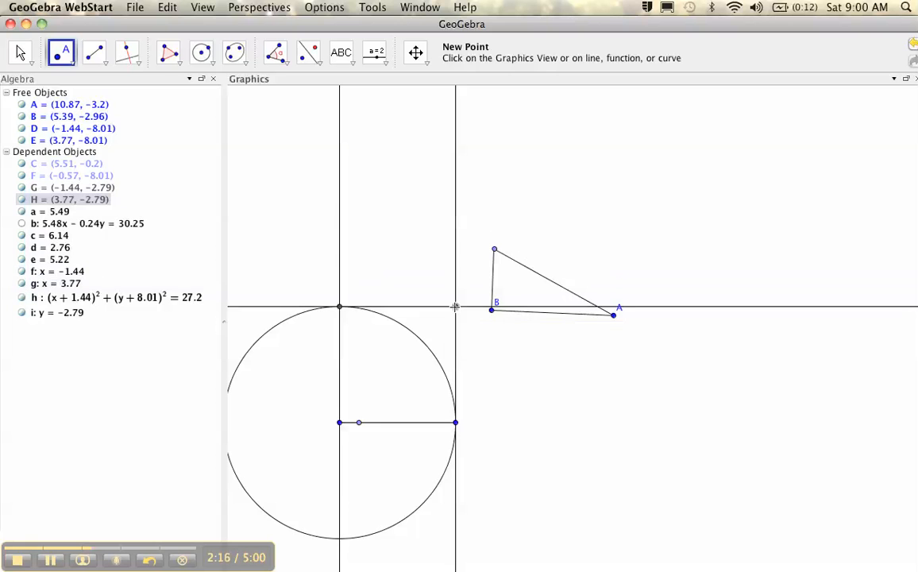
# Hide both vertical perpendiculars, the circle, the extra point on the base segment and the upper horizontal line
pyautogui.click(22, 53)
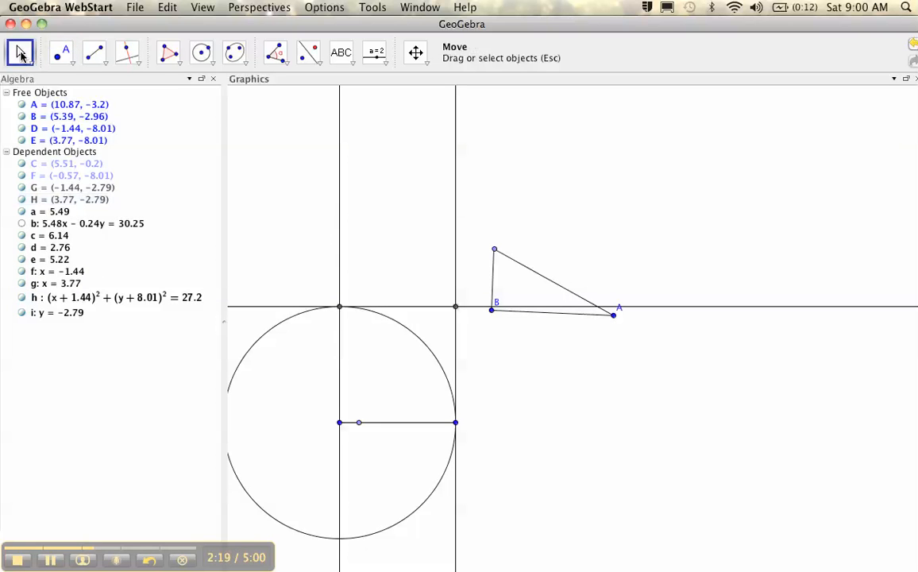
pyautogui.click(339, 251)
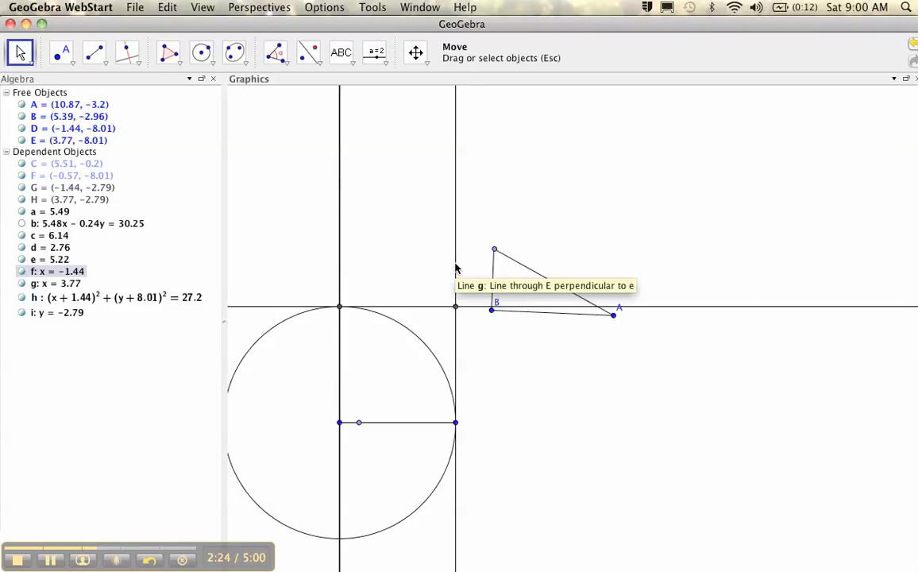
pyautogui.keyDown('super'); pyautogui.click(456, 269); pyautogui.keyUp('super')
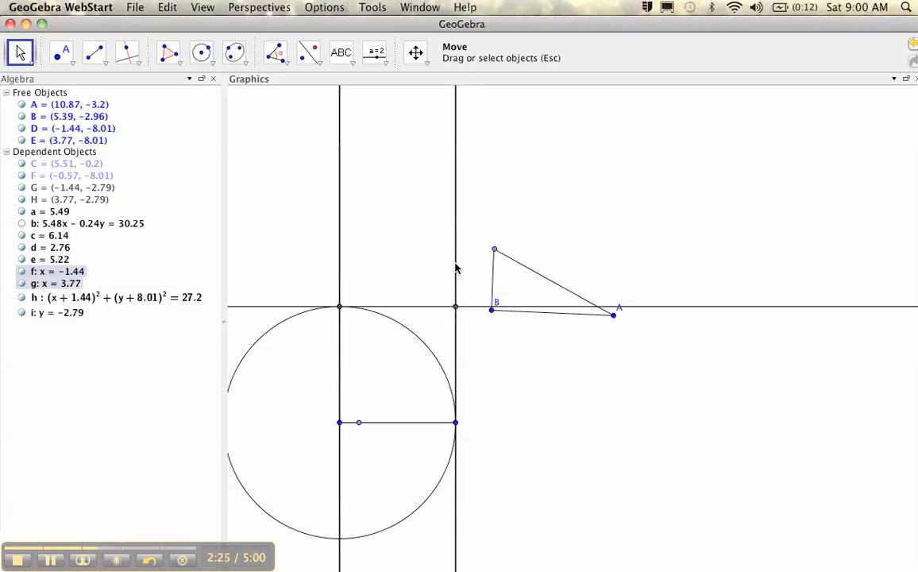
pyautogui.keyDown('super'); pyautogui.click(416, 343); pyautogui.keyUp('super')
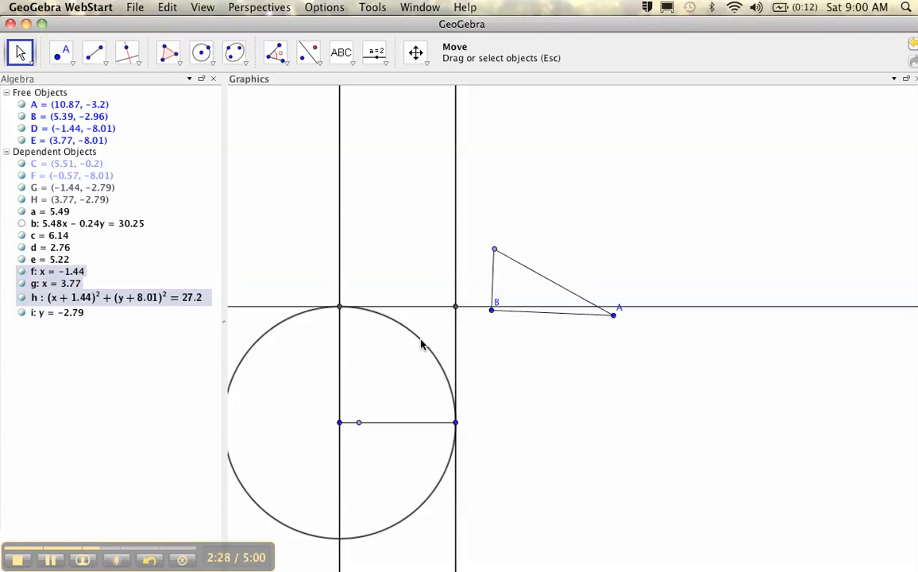
pyautogui.keyDown('super'); pyautogui.click(359, 423); pyautogui.keyUp('super')
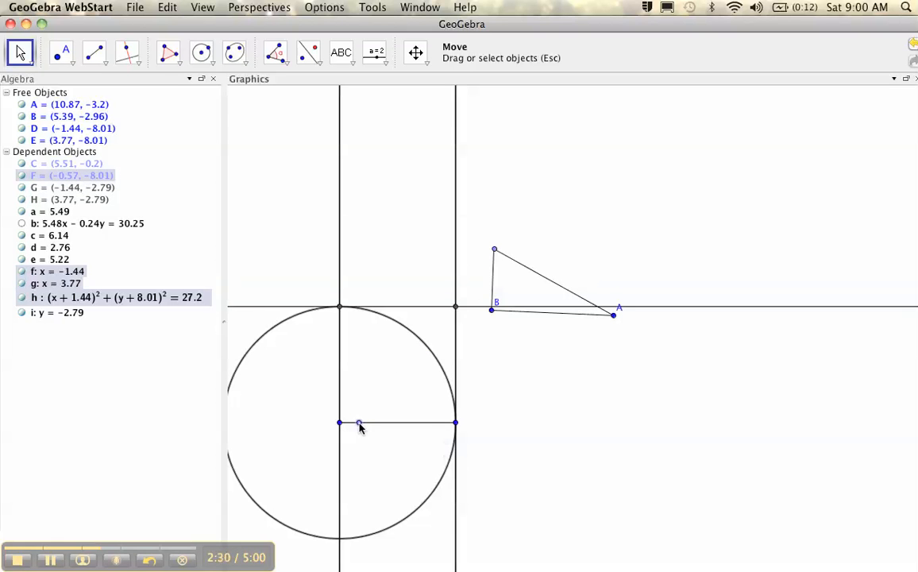
pyautogui.keyDown('super'); pyautogui.click(420, 308); pyautogui.keyUp('super')
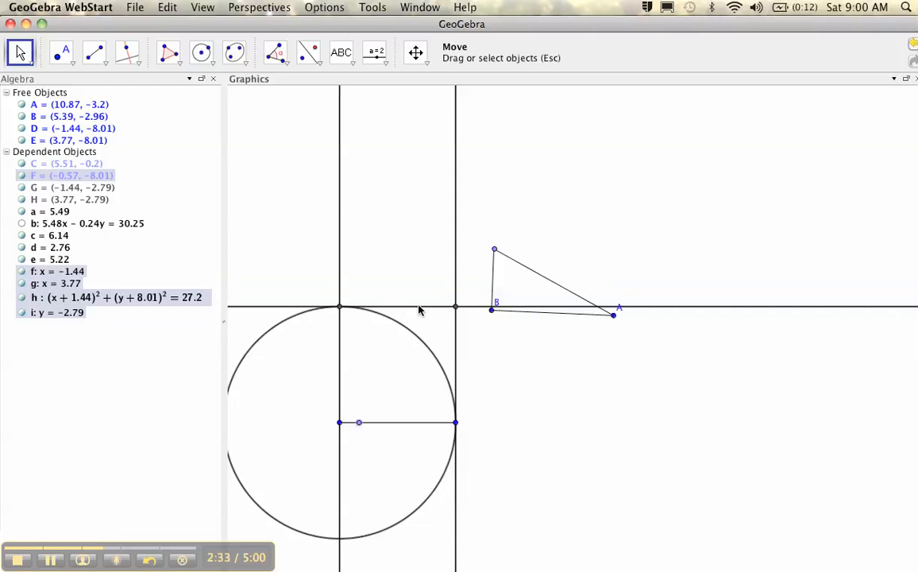
pyautogui.click(167, 8)
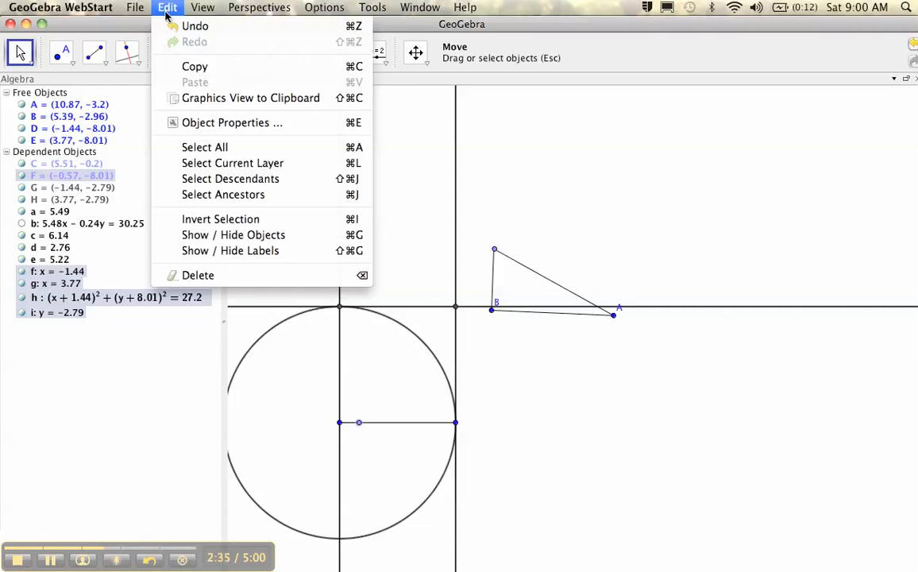
pyautogui.click(189, 234)
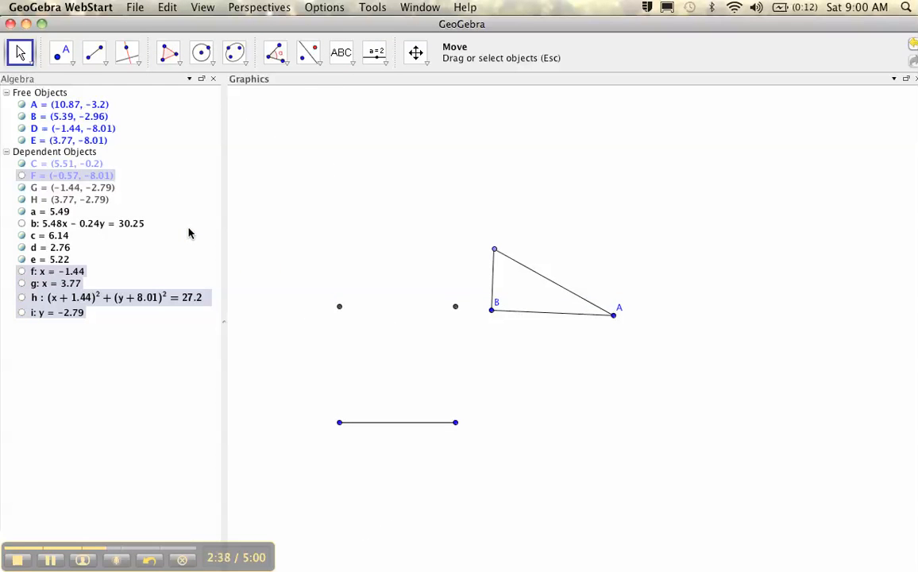
# Connect the four corner points with segments for the left, upper and right sides to complete the square
pyautogui.click(93, 52)
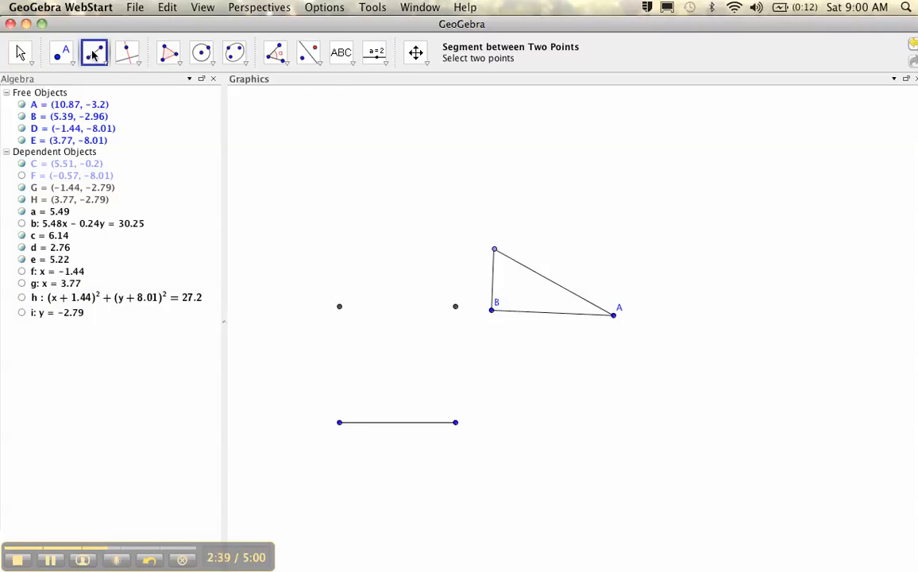
pyautogui.click(340, 423)
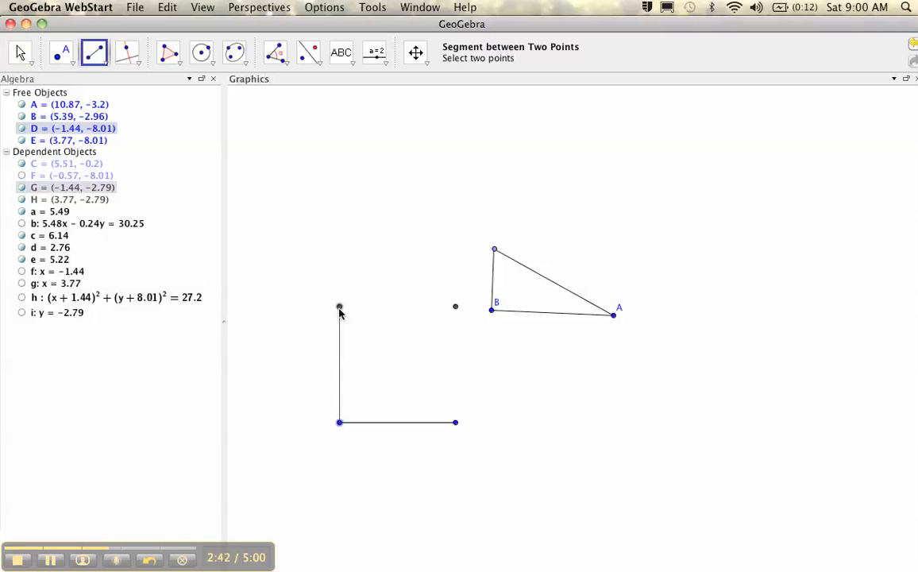
pyautogui.click(340, 308)
pyautogui.click(340, 308)
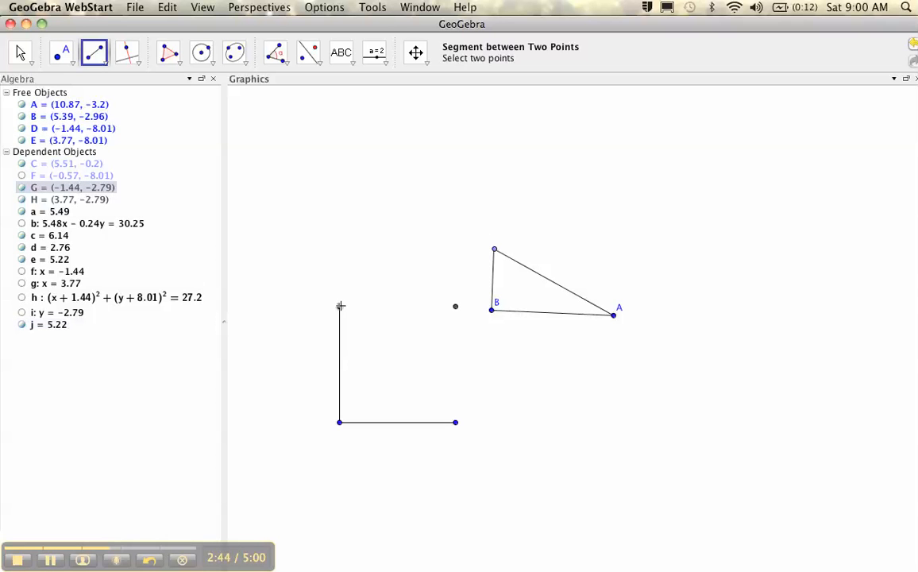
pyautogui.click(455, 307)
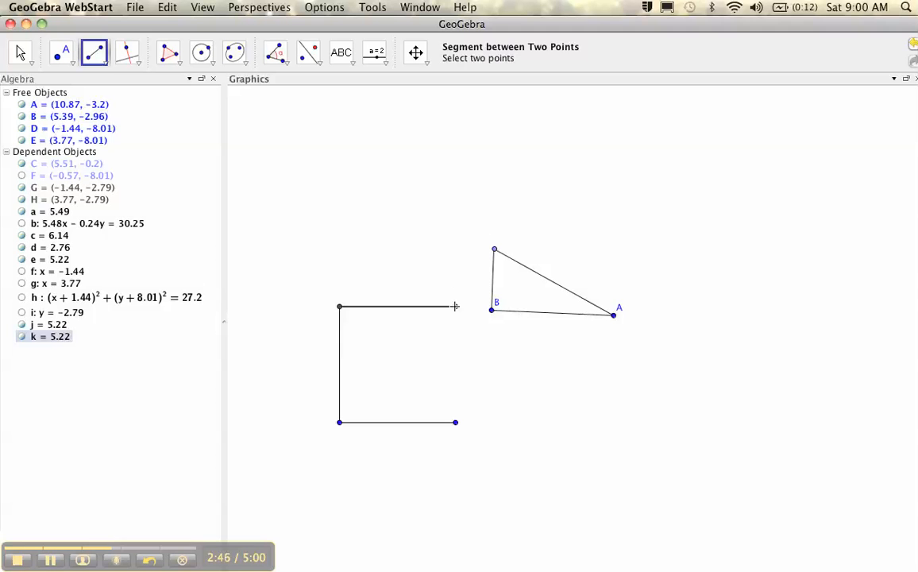
pyautogui.click(455, 307)
pyautogui.click(455, 422)
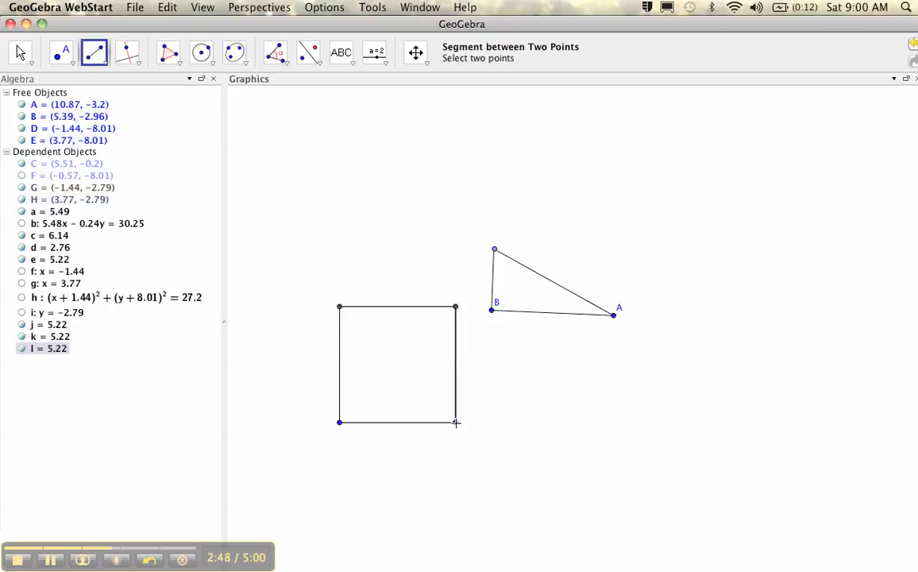
# Select the whole square and start a new custom tool with its four segments and points G and H as output objects
pyautogui.click(21, 51)
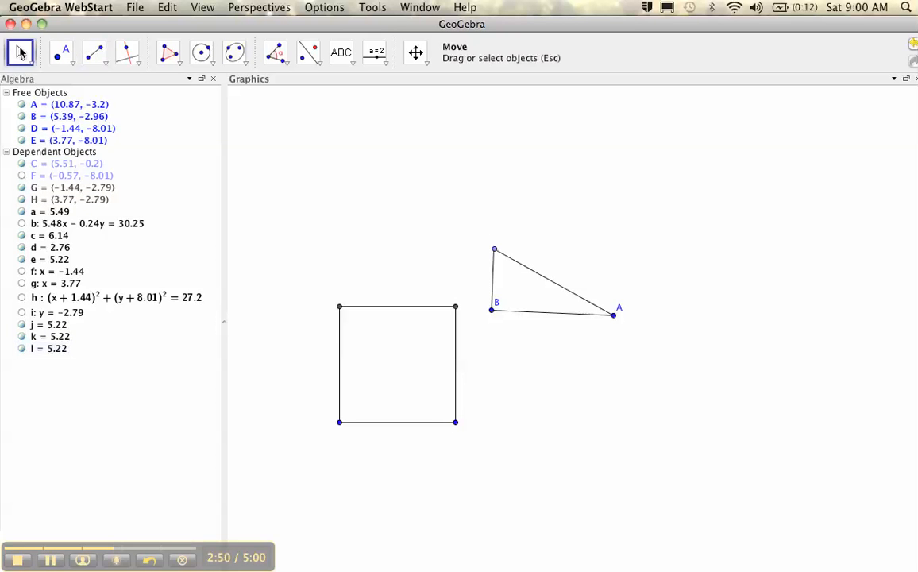
pyautogui.moveTo(280, 232); pyautogui.dragTo(473, 473)
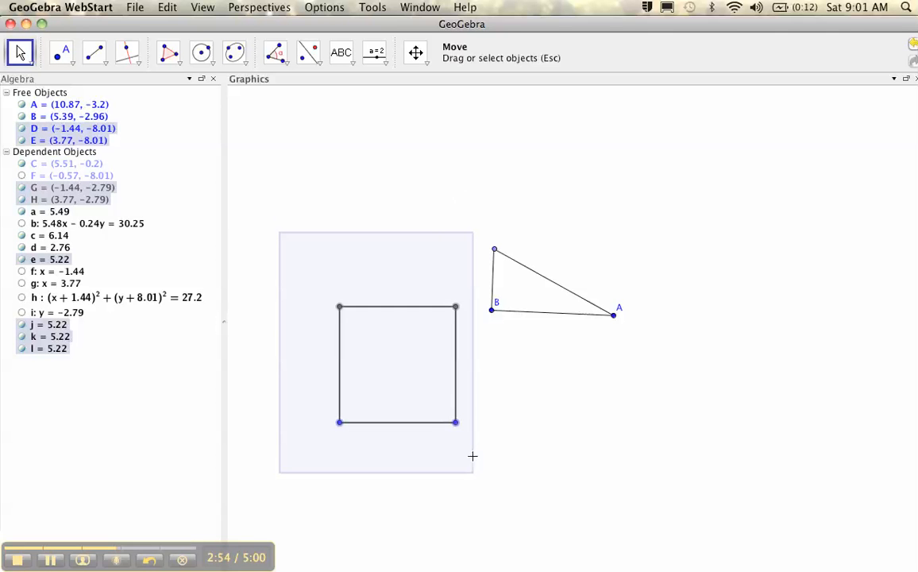
pyautogui.click(365, 11)
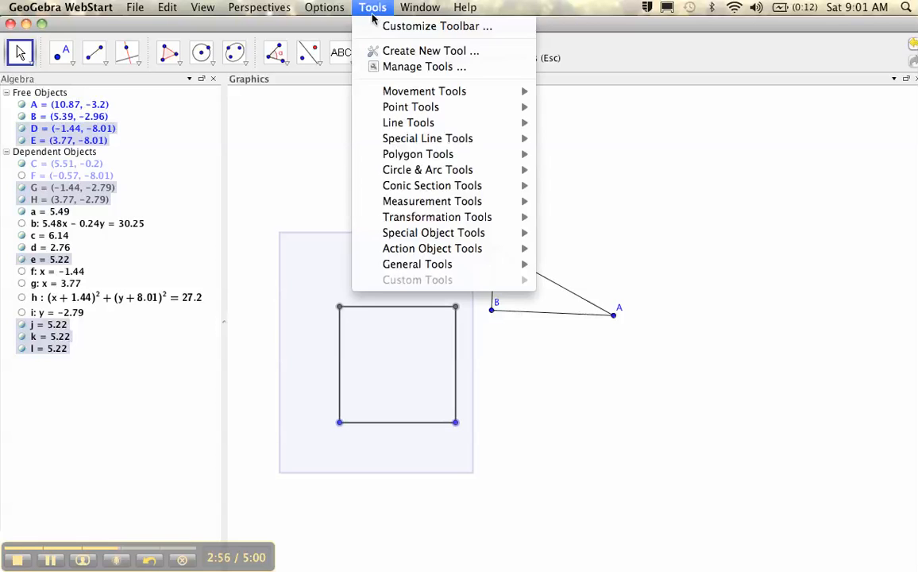
pyautogui.click(395, 50)
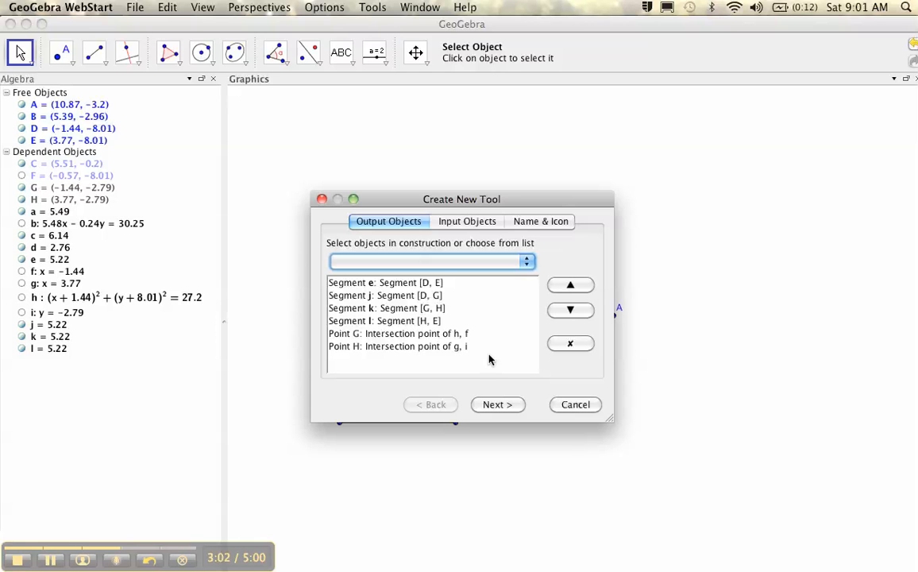
pyautogui.click(436, 284)
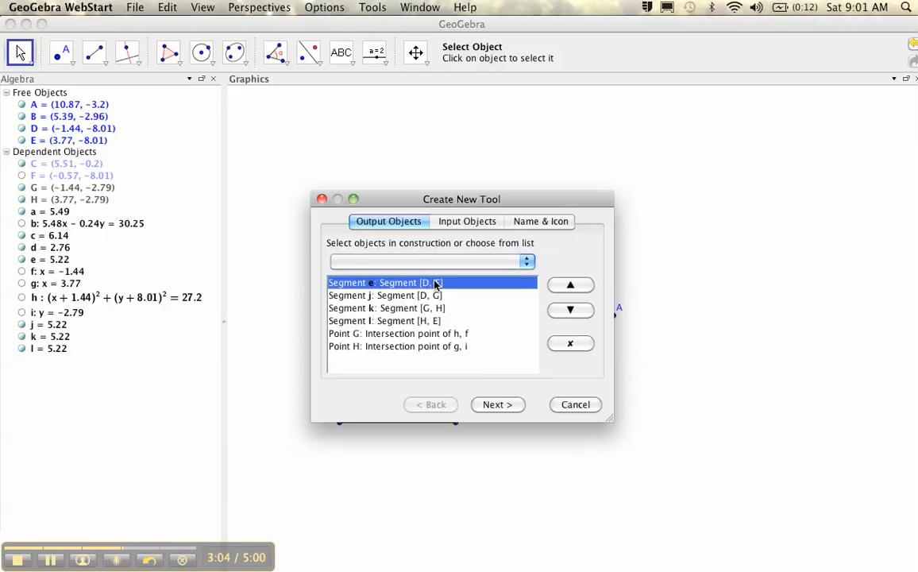
pyautogui.keyDown('shift'); pyautogui.click(448, 349); pyautogui.keyUp('shift')
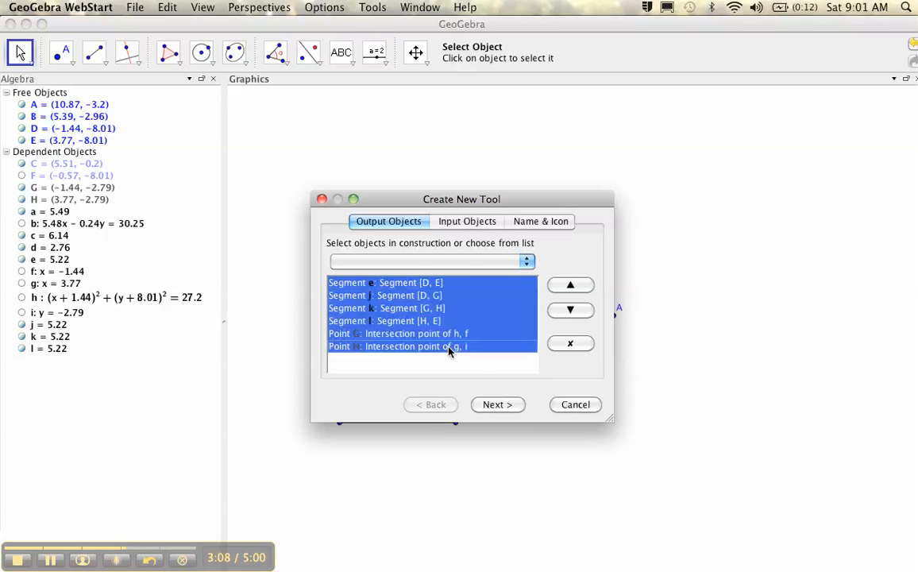
pyautogui.click(512, 404)
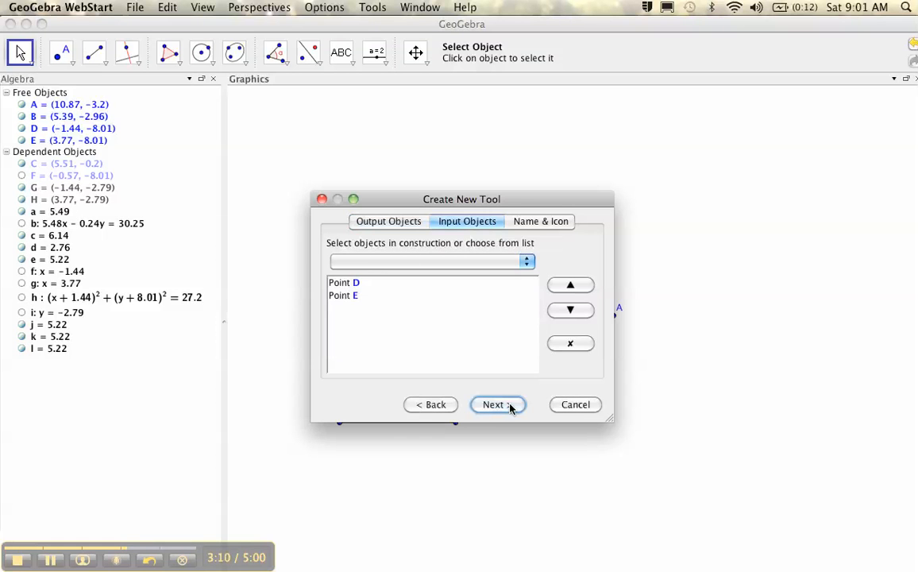
# Use points D and E as the input objects and finish the tool as Tool1, shown in the toolbar
pyautogui.click(369, 285)
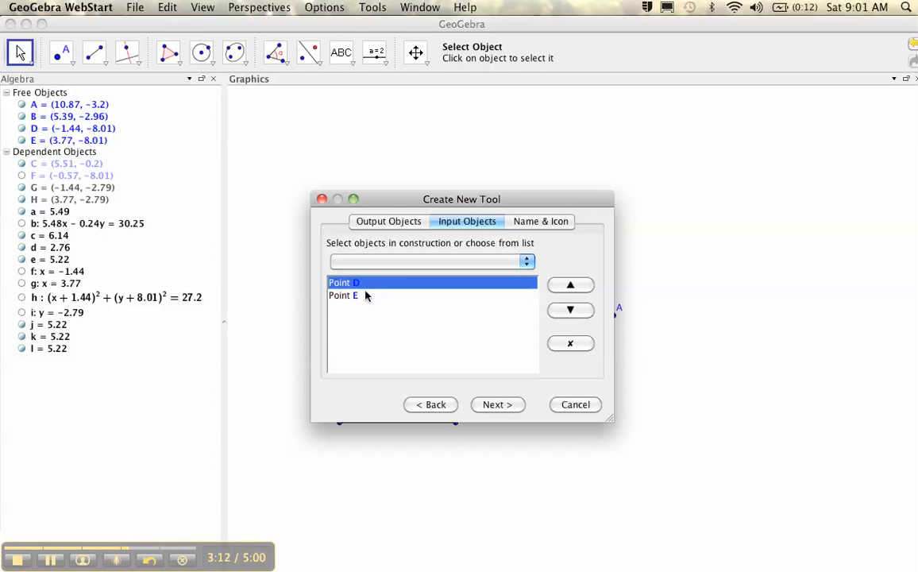
pyautogui.keyDown('shift'); pyautogui.click(365, 297); pyautogui.keyUp('shift')
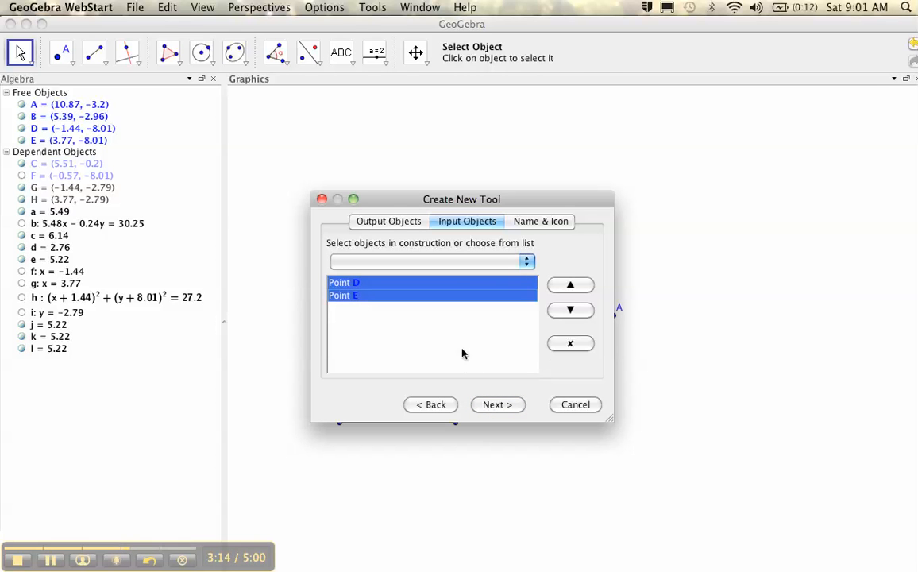
pyautogui.click(488, 406)
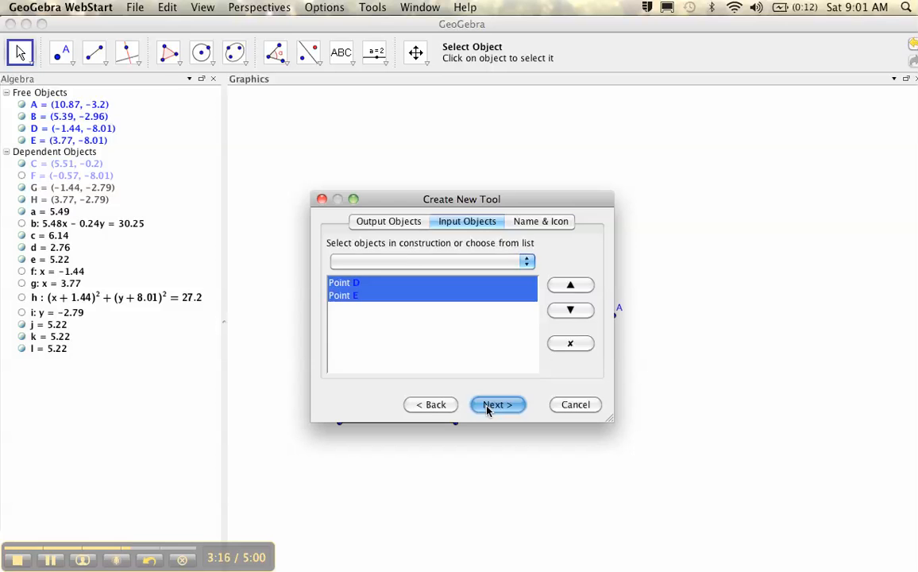
pyautogui.click(497, 405)
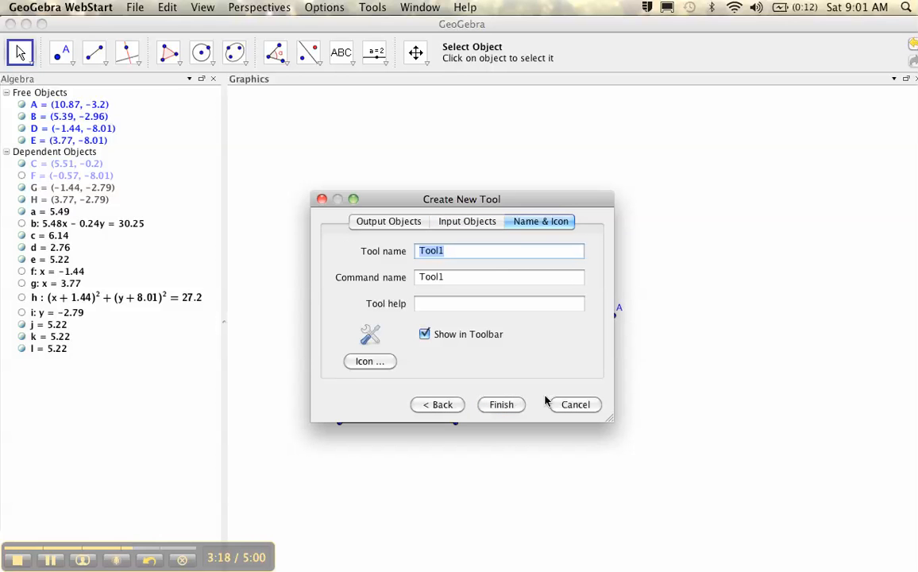
pyautogui.click(504, 404)
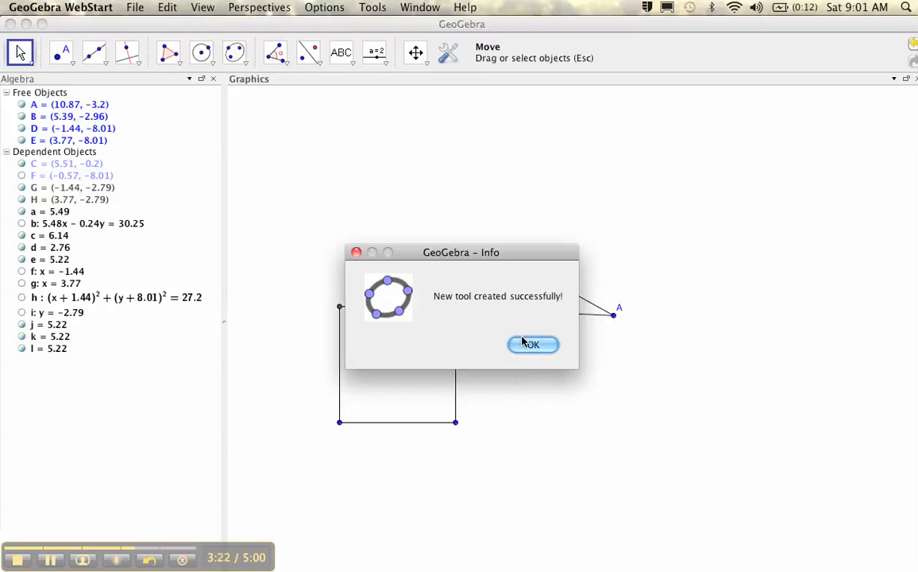
# Dismiss the tool-creation notice and delete the entire original square, leaving only the right triangle
pyautogui.click(528, 344)
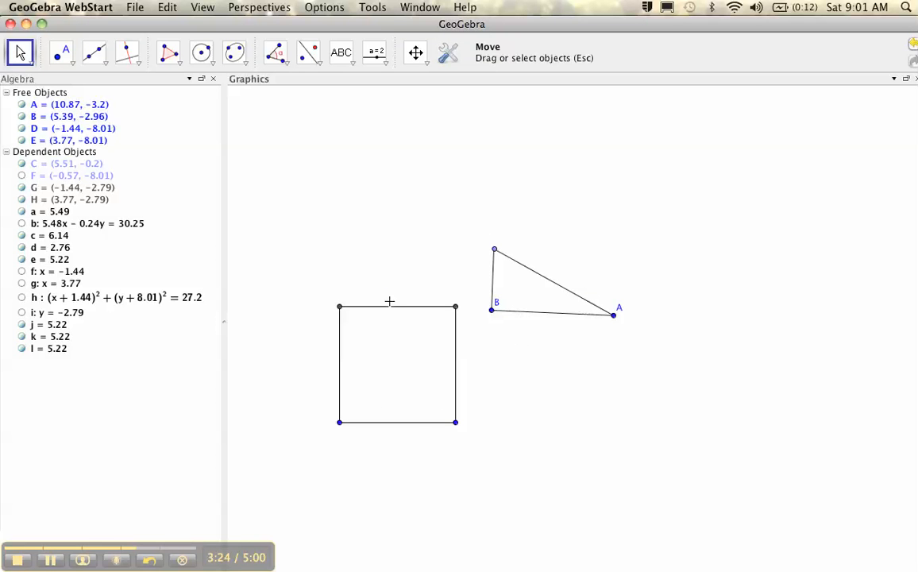
pyautogui.click(22, 53)
pyautogui.moveTo(301, 274); pyautogui.dragTo(476, 454)
pyautogui.press('Delete')
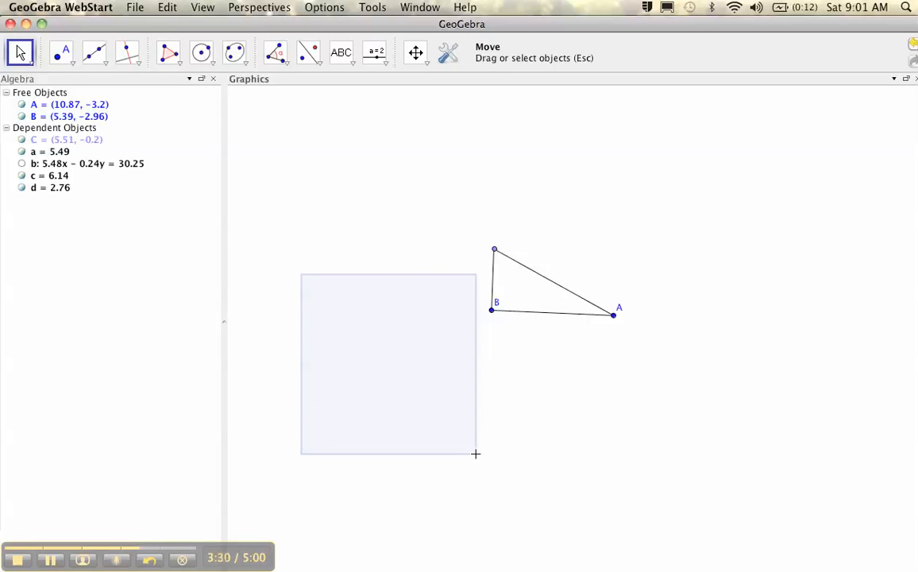
# Try to build a square on the triangle's hypotenuse with Tool1, from point A to point C, and undo it
pyautogui.click(448, 54)
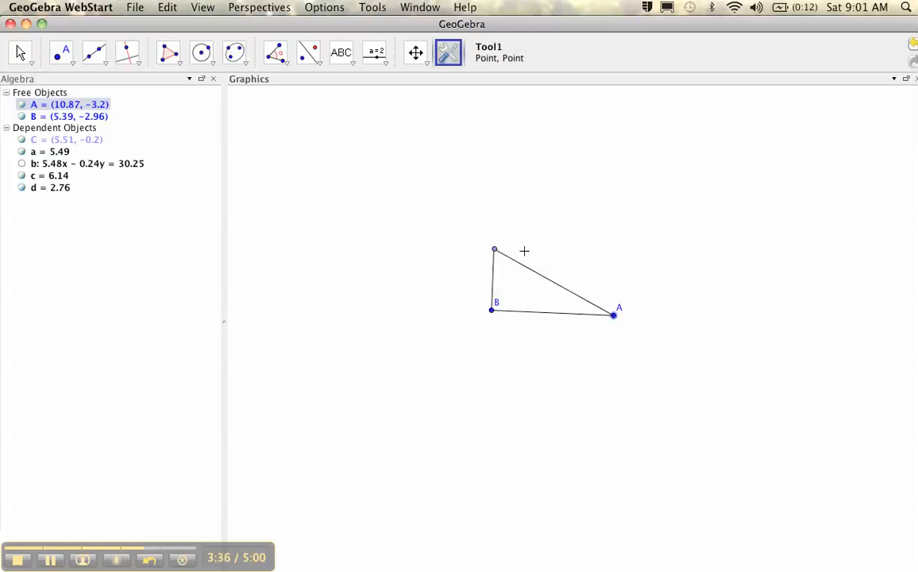
pyautogui.click(494, 250)
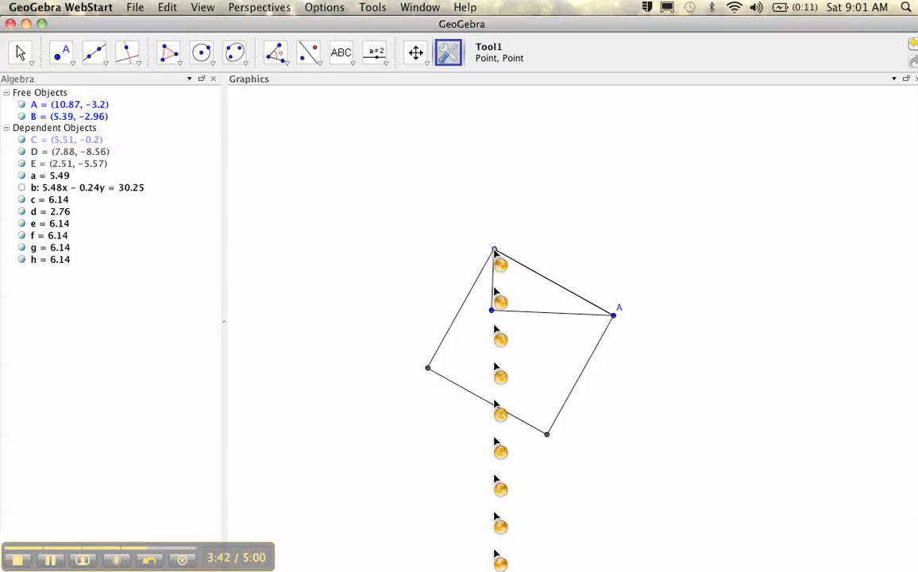
pyautogui.press('super+z')
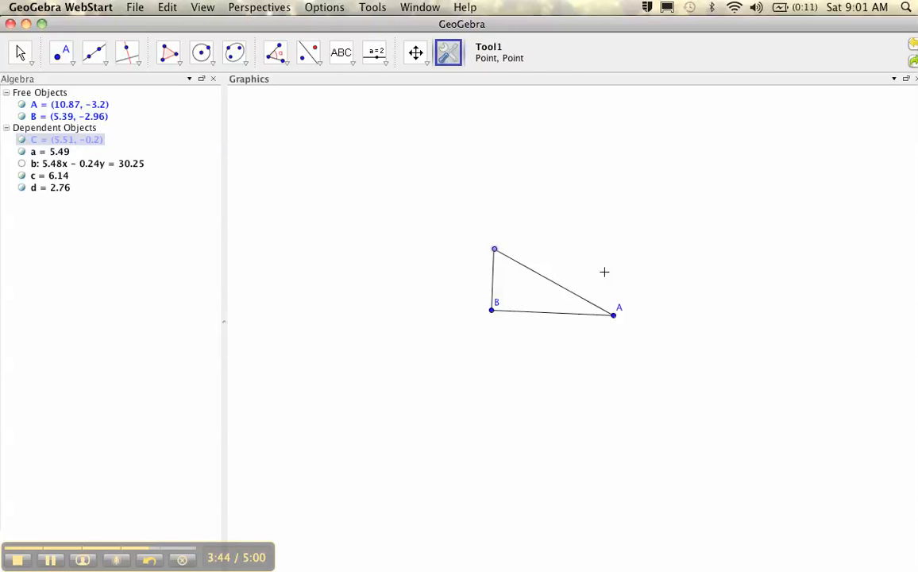
# Build squares outward on the triangle's hypotenuse CA, leg AB and leg BC using Tool1
pyautogui.click(613, 314)
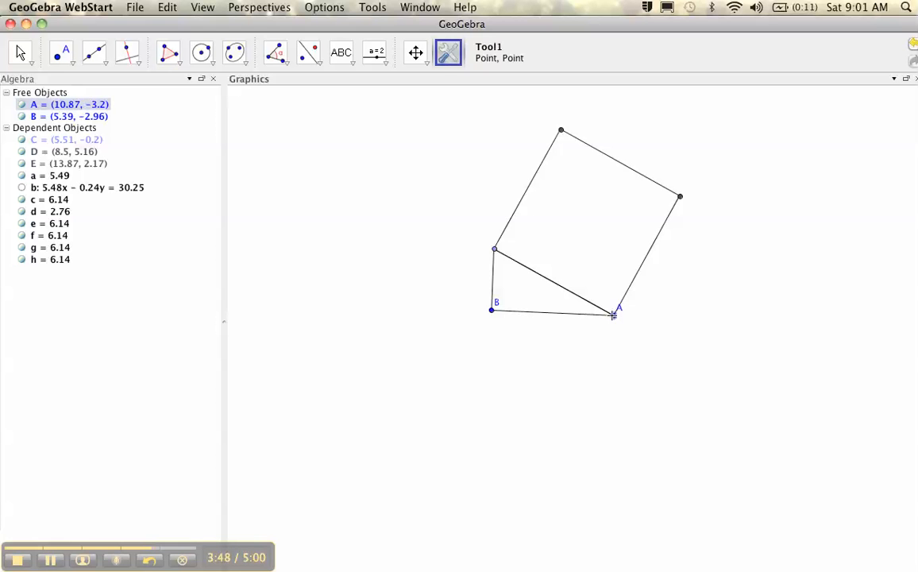
pyautogui.click(491, 310)
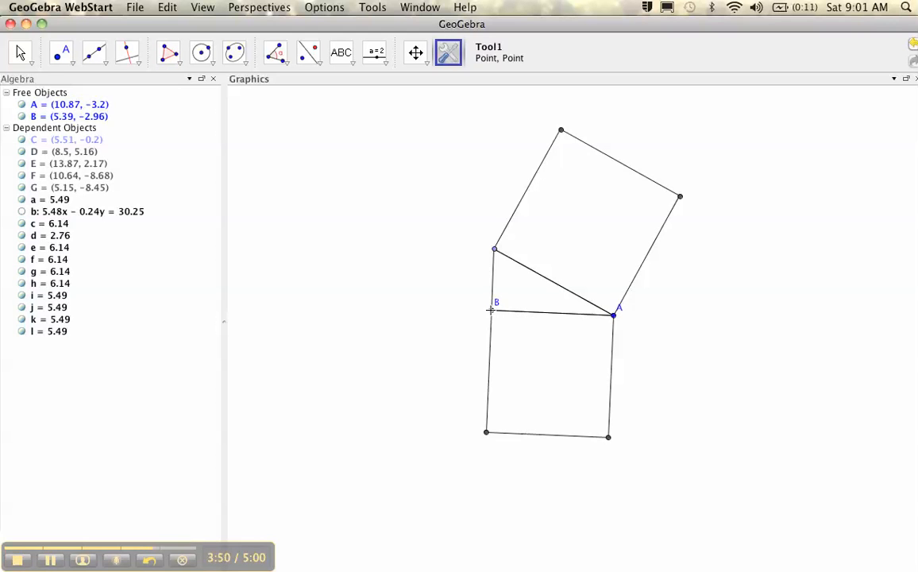
pyautogui.click(491, 310)
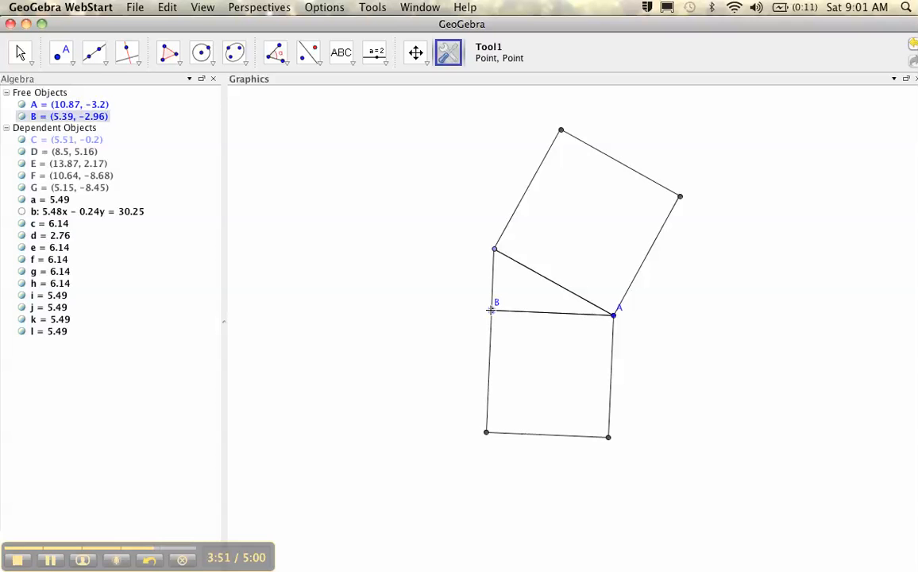
pyautogui.click(493, 250)
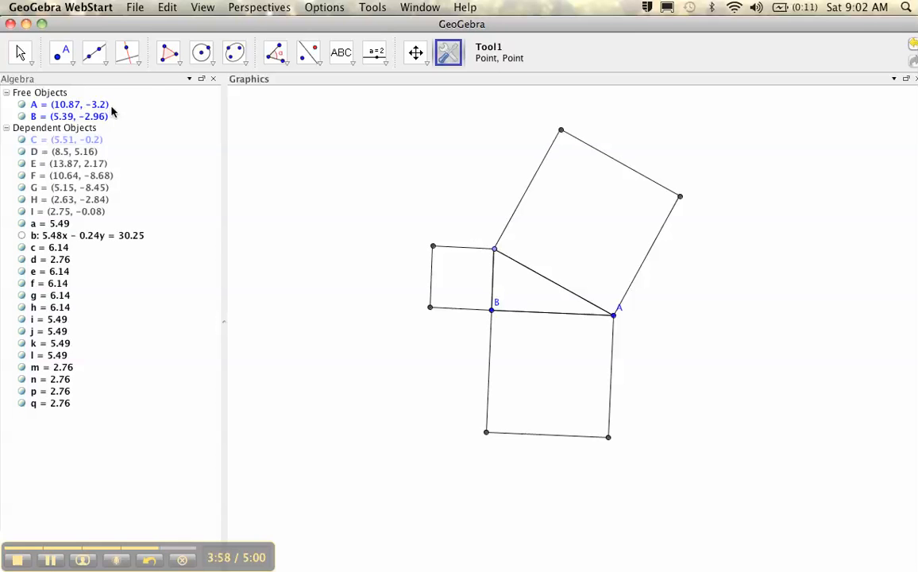
# Fill the hypotenuse square with a polygon through points C, D, E and A
pyautogui.click(168, 54)
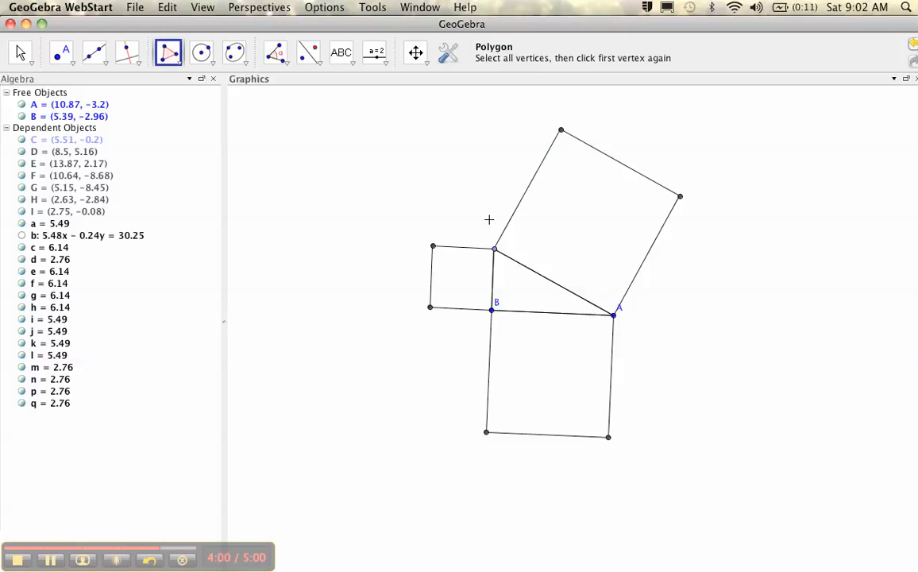
pyautogui.click(494, 250)
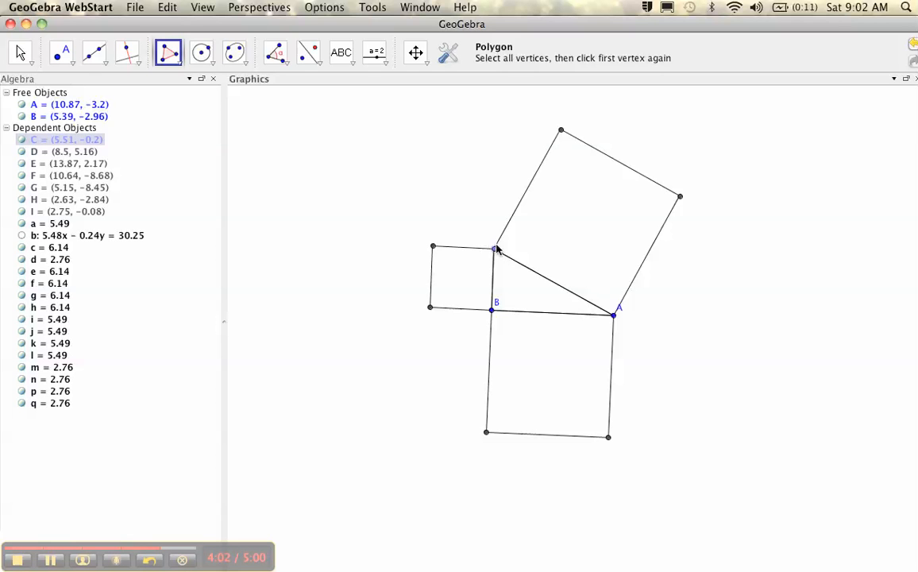
pyautogui.click(560, 130)
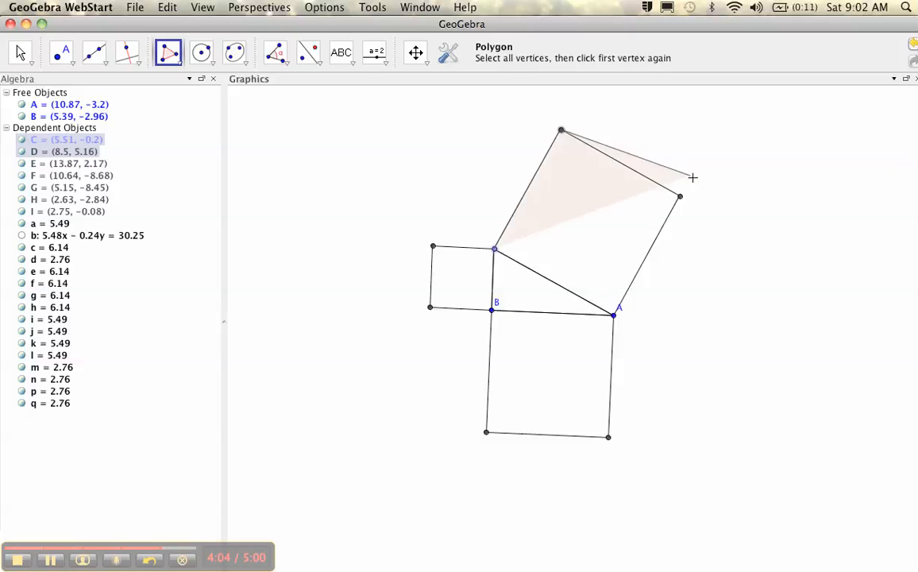
pyautogui.click(679, 197)
pyautogui.click(613, 315)
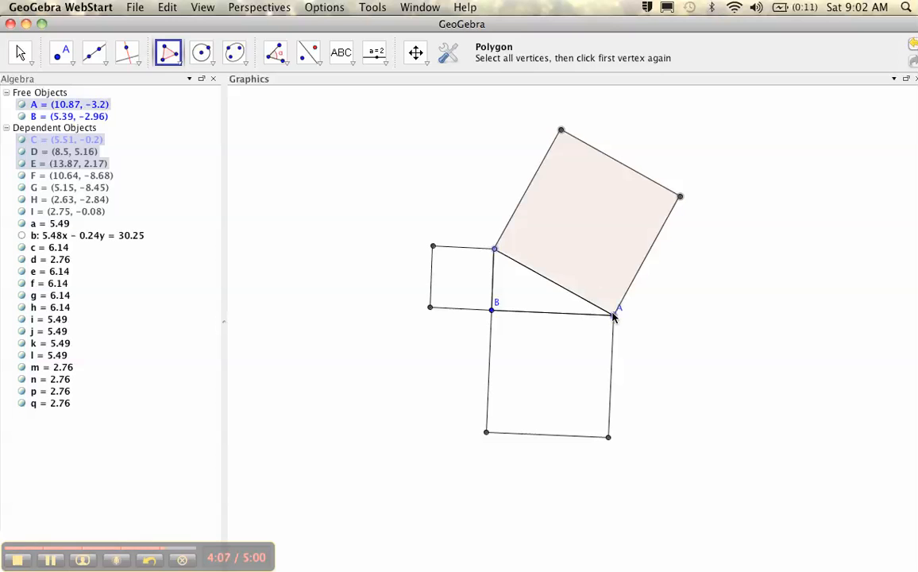
pyautogui.click(493, 251)
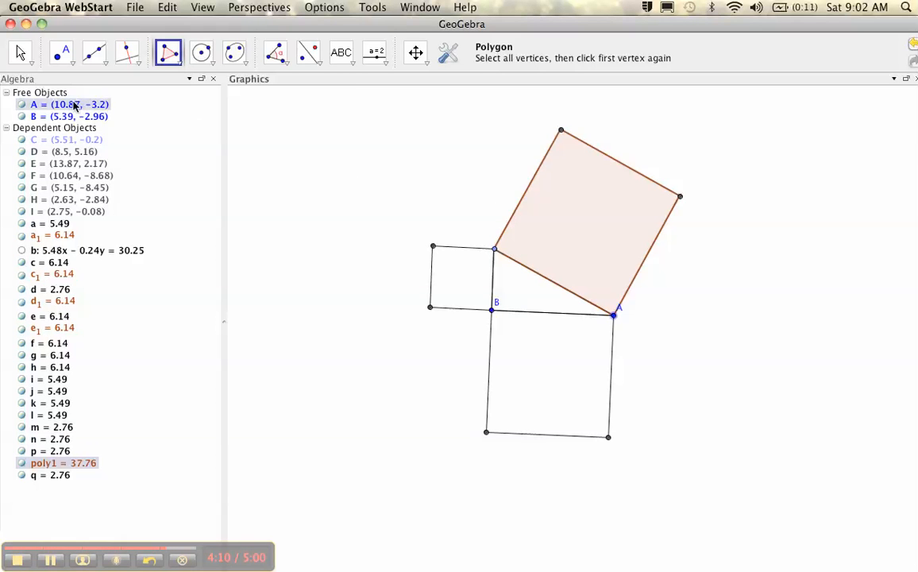
# Change the hypotenuse square polygon's color to red (255, 0, 51) in its object properties
pyautogui.click(20, 52)
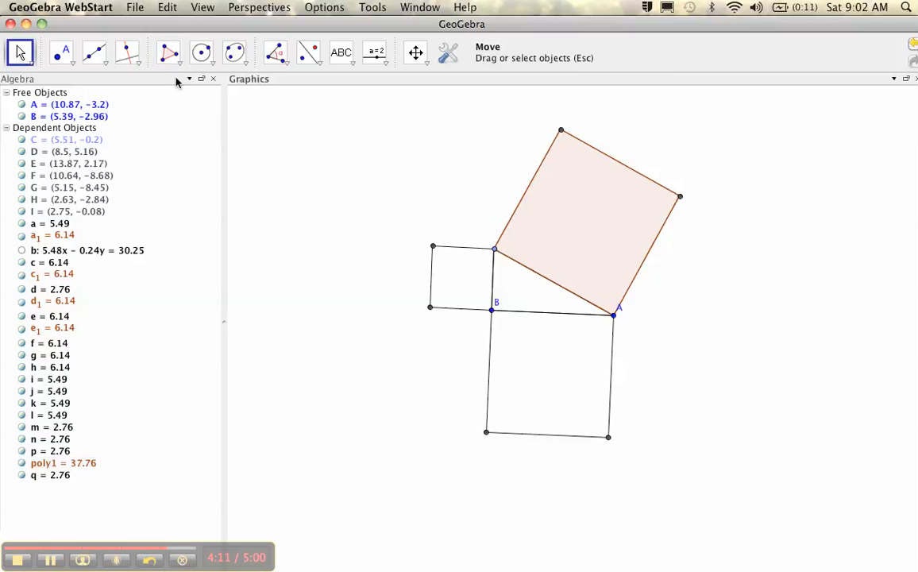
pyautogui.doubleClick(567, 244)
pyautogui.click(379, 330)
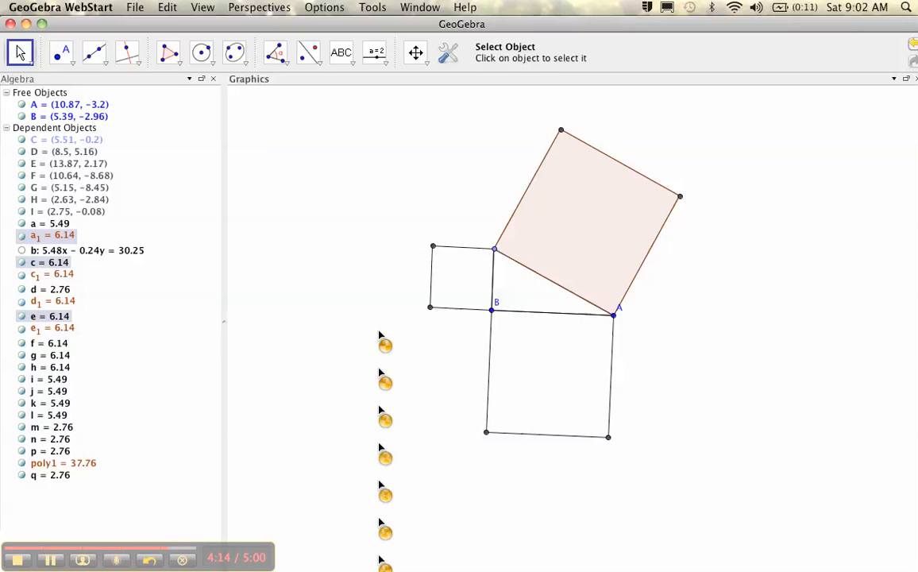
pyautogui.click(454, 170)
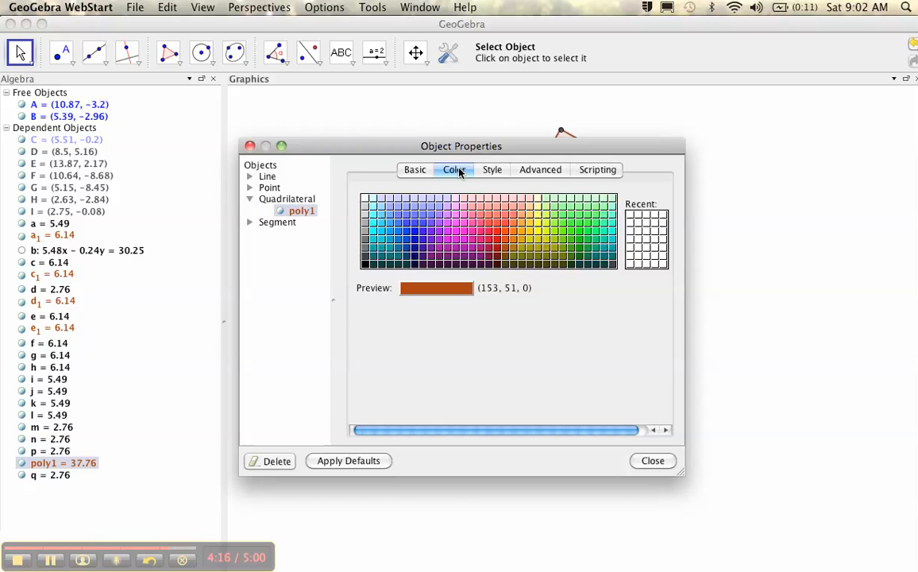
pyautogui.click(491, 234)
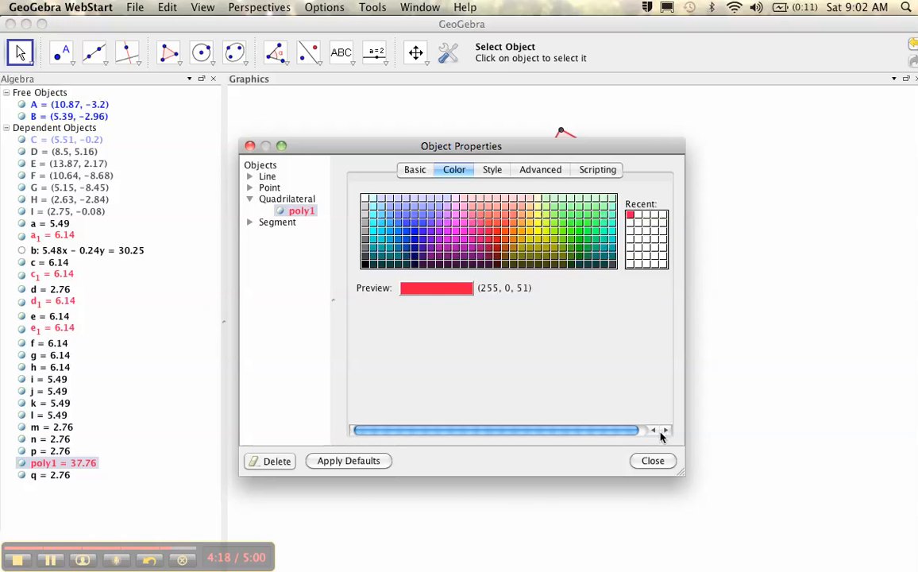
pyautogui.click(652, 461)
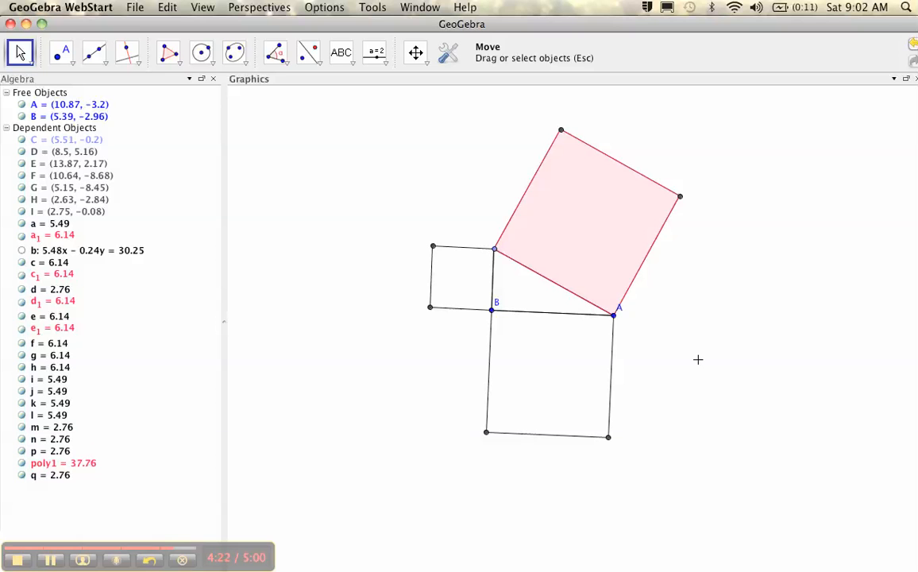
pyautogui.click(600, 201)
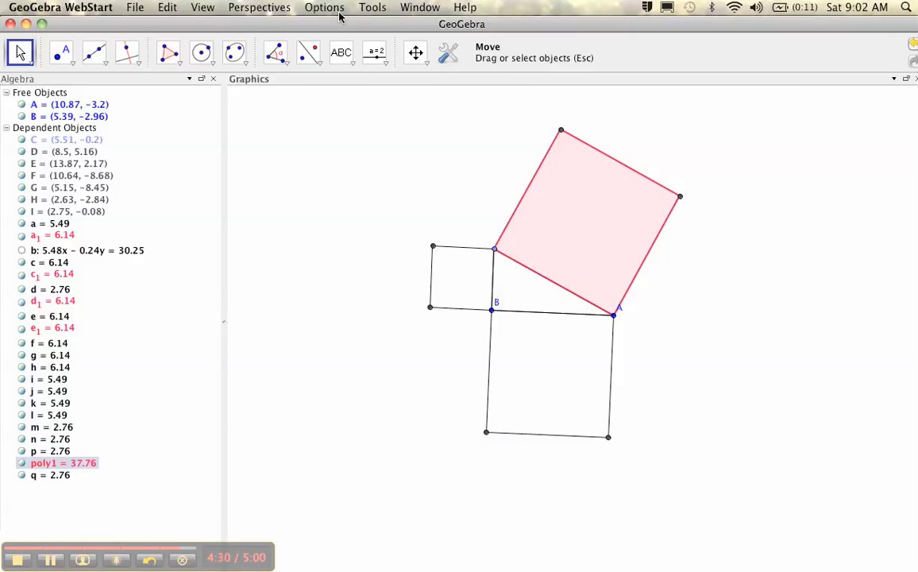
pyautogui.click(306, 11)
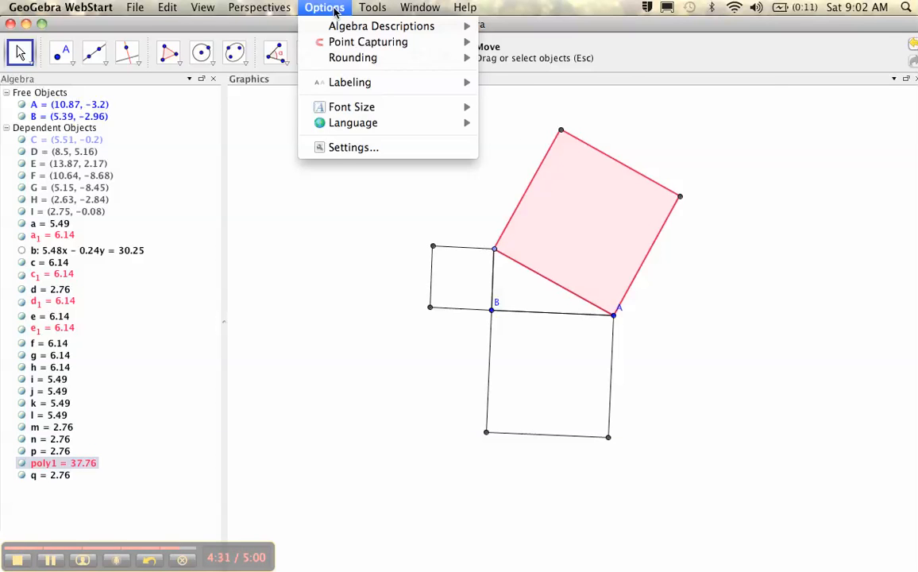
pyautogui.click(268, 230)
pyautogui.click(340, 53)
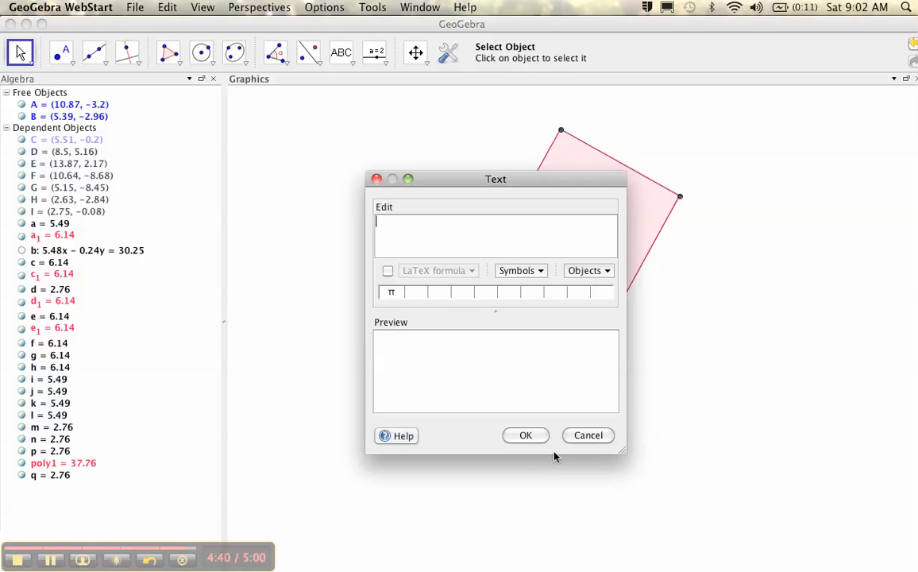
pyautogui.click(587, 435)
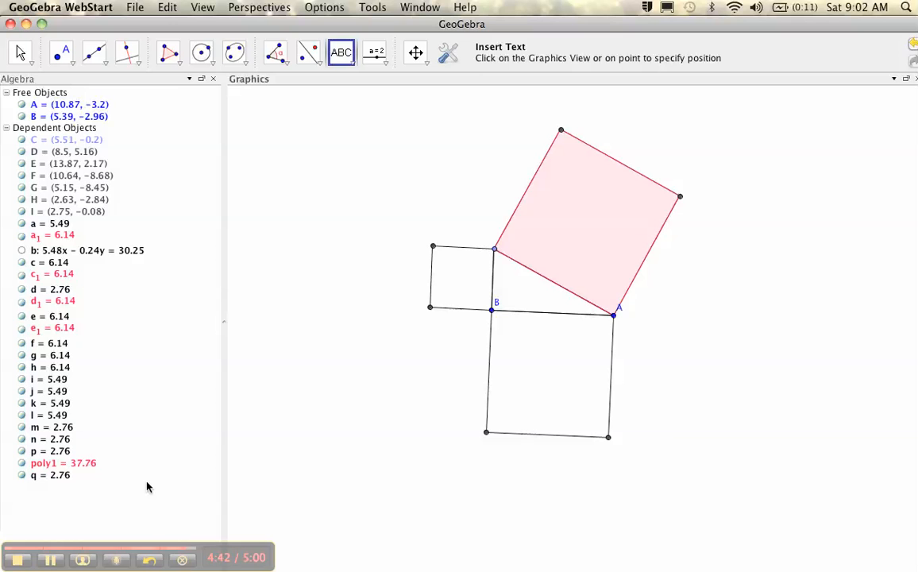